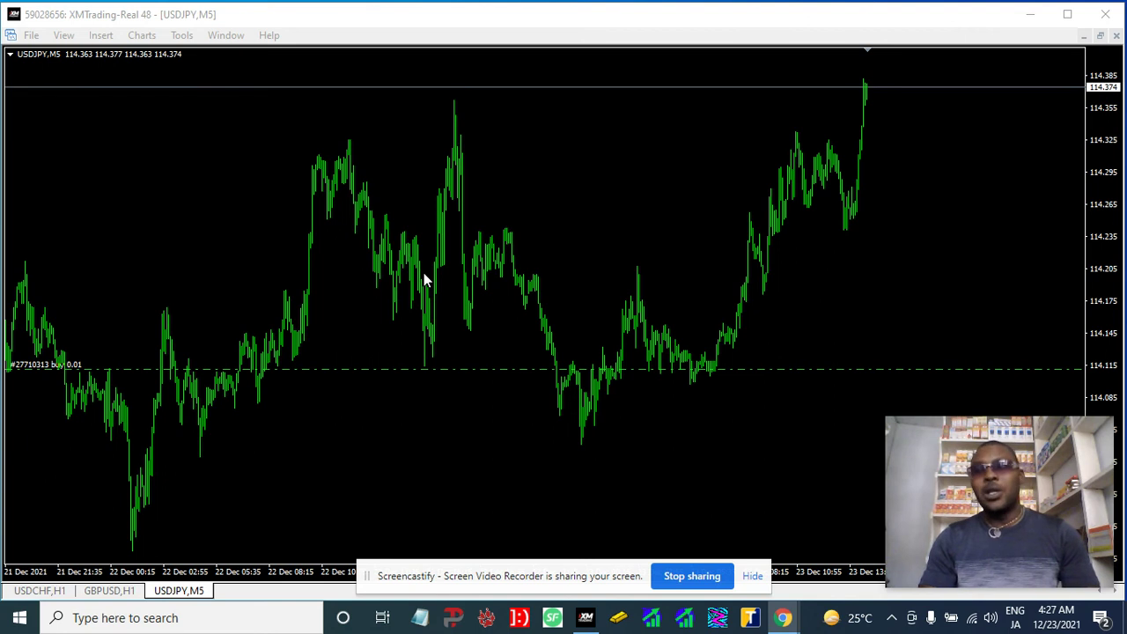
# Switch the USDJPY chart to the Monthly timeframe
pyautogui.rightClick(104, 155)
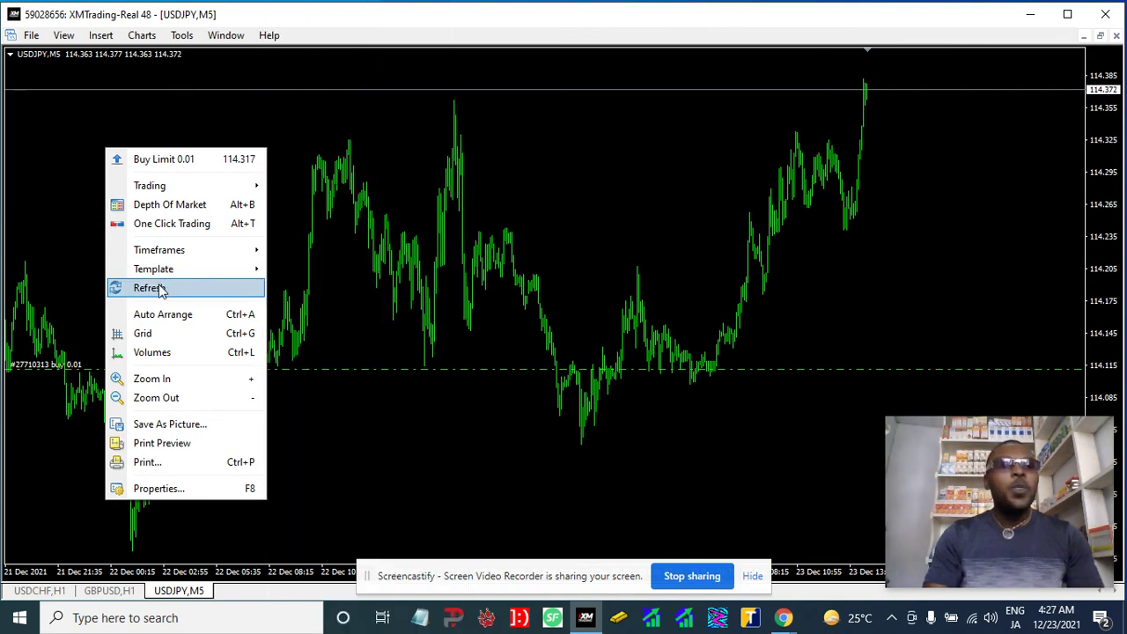
pyautogui.moveTo(191, 249)
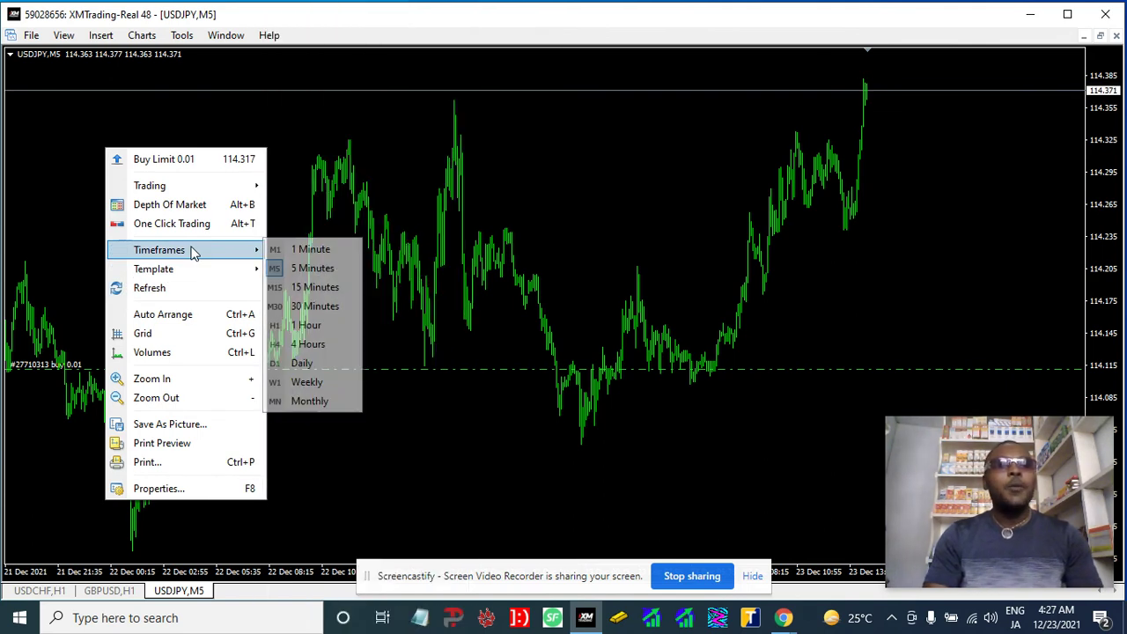
pyautogui.click(310, 401)
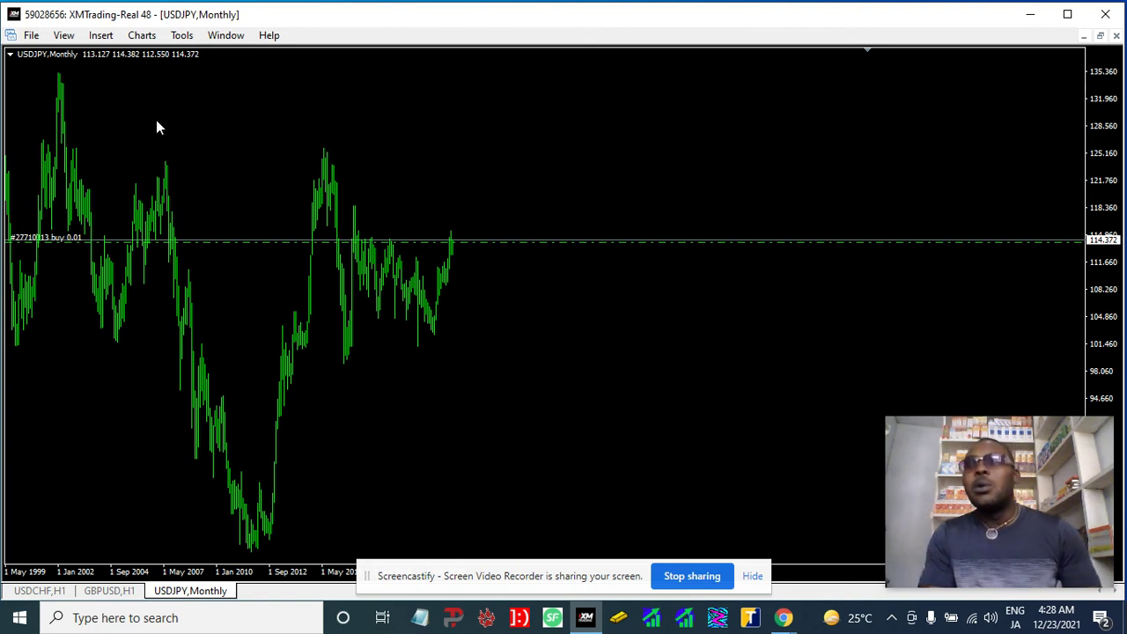
# Draw a rising trendline from the chart's lowest low around 2011 up through the most recent swing low
pyautogui.click(99, 35)
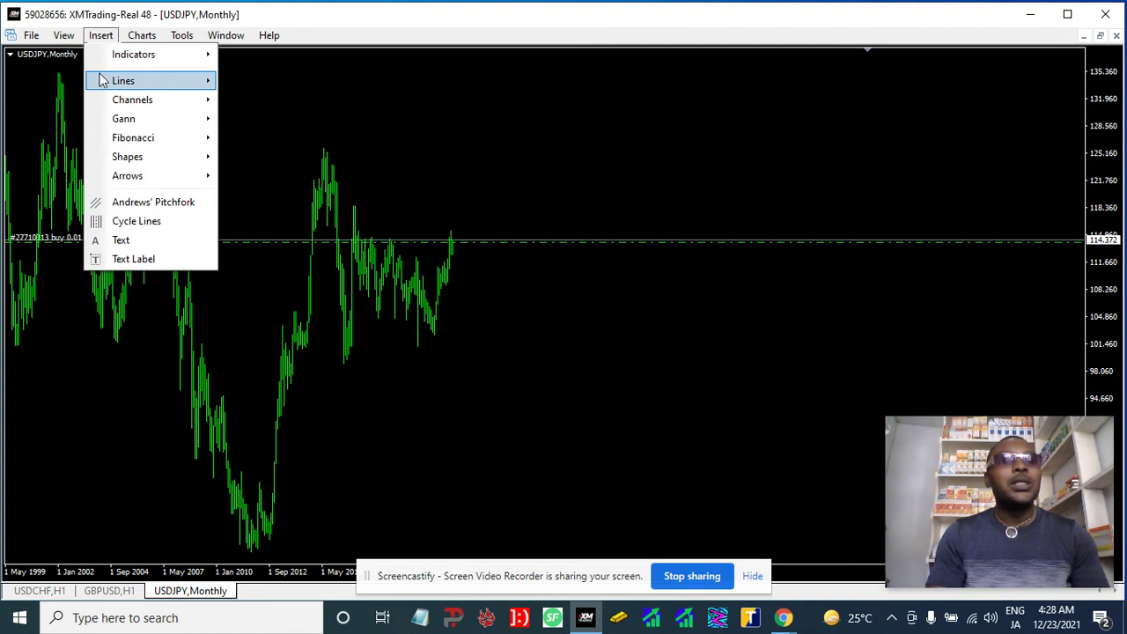
pyautogui.moveTo(137, 83)
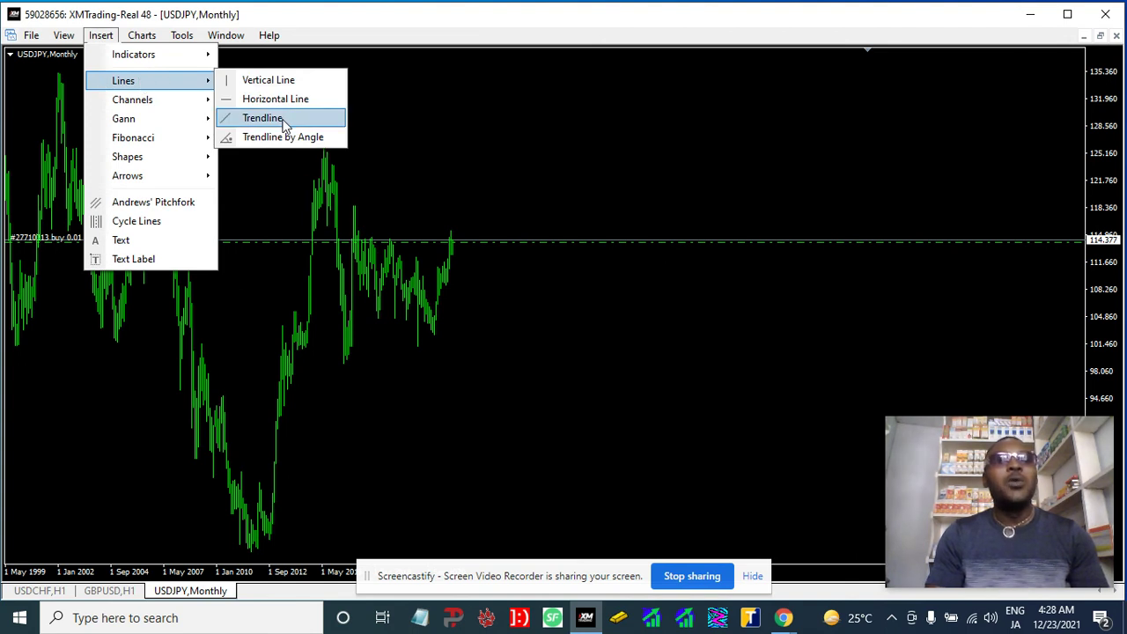
pyautogui.click(285, 124)
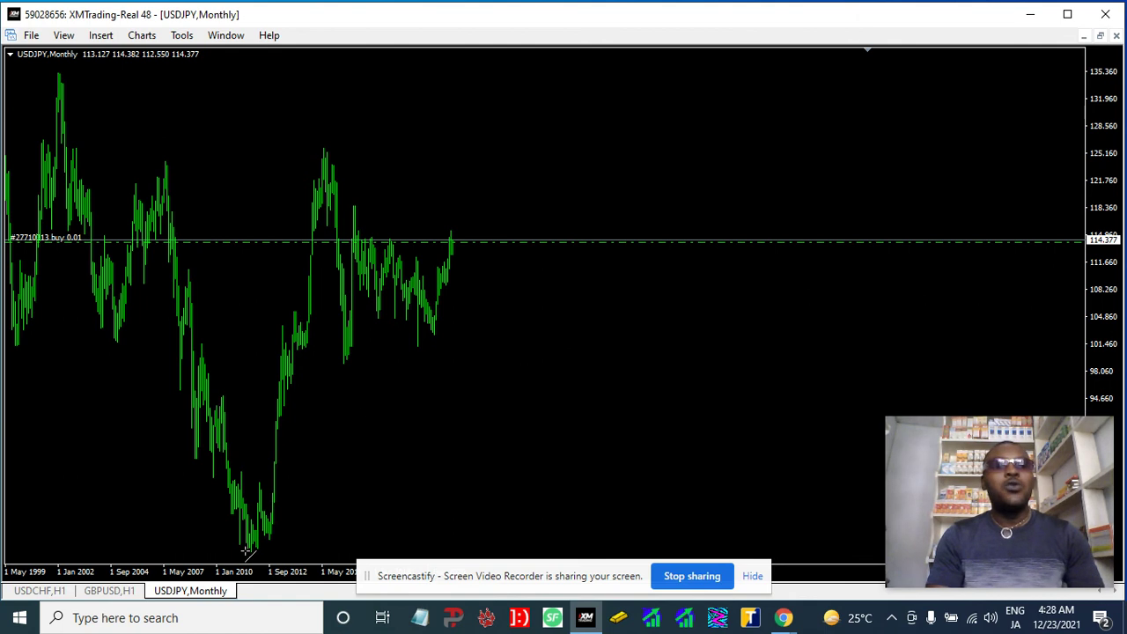
pyautogui.moveTo(247, 550); pyautogui.dragTo(385, 396)
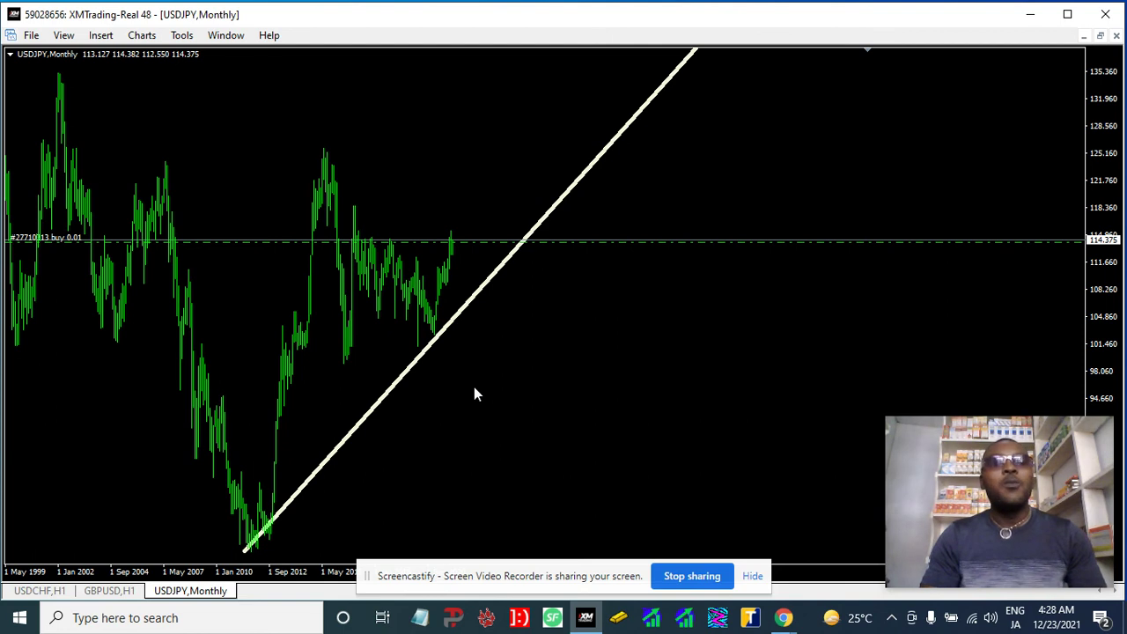
# Add a horizontal line at the chart's highest peak from 2002 and fine-tune it to about 135.3
pyautogui.click(104, 37)
pyautogui.moveTo(123, 85)
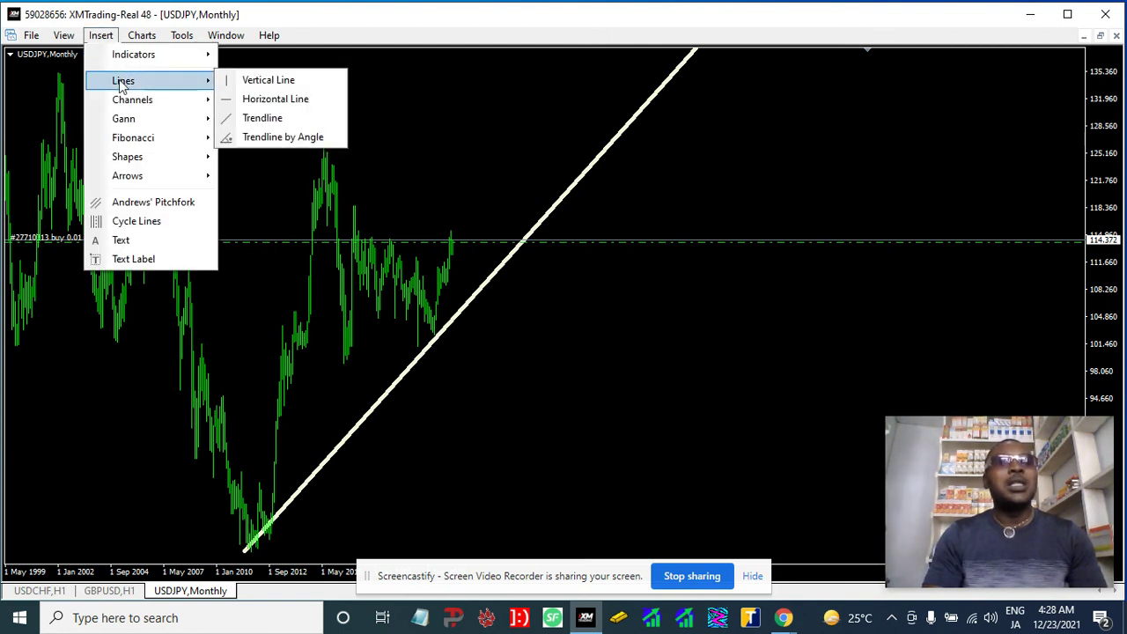
pyautogui.click(286, 102)
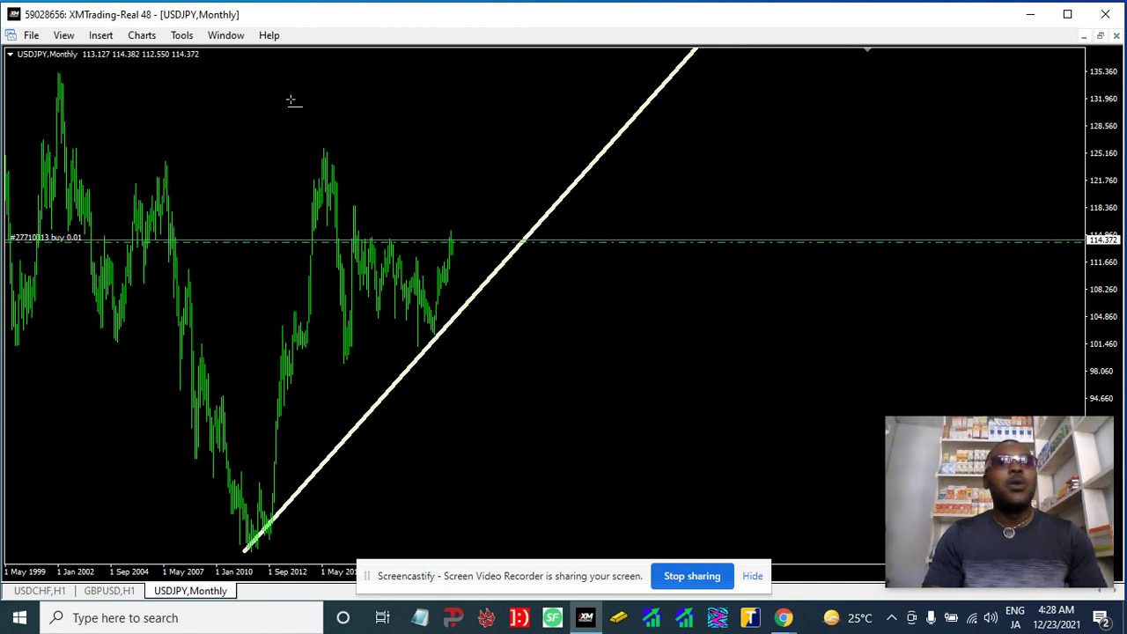
pyautogui.click(76, 74)
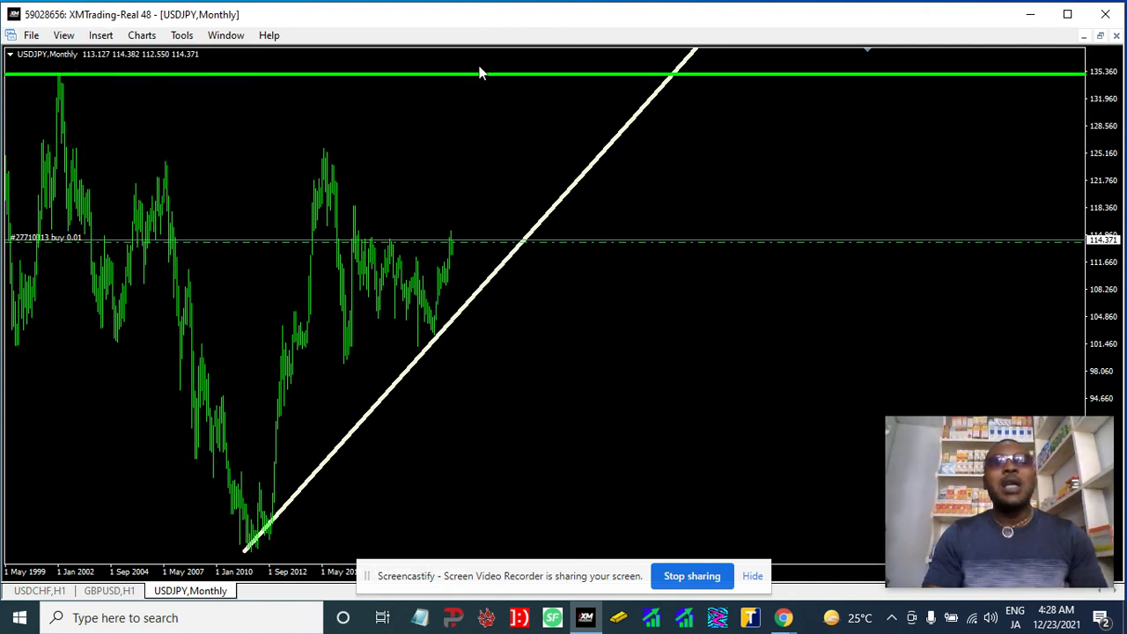
pyautogui.moveTo(758, 74); pyautogui.dragTo(758, 72)
pyautogui.click(758, 73)
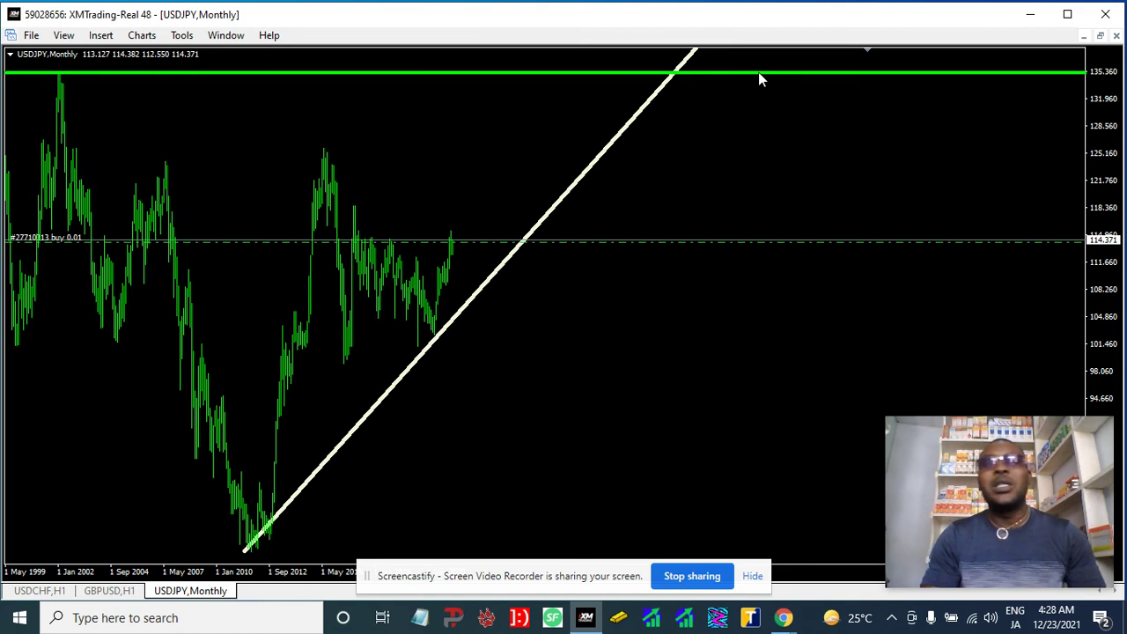
# Add a second horizontal line across the 2007 and 2015 highs and adjust it to about 124.8
pyautogui.click(99, 39)
pyautogui.moveTo(123, 81)
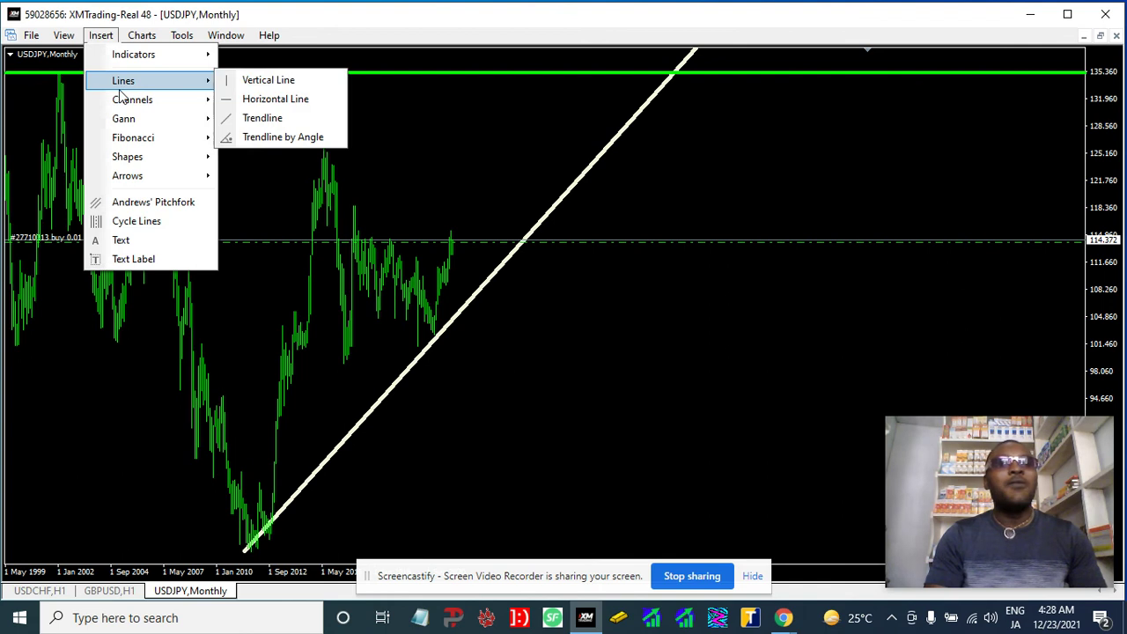
pyautogui.click(303, 99)
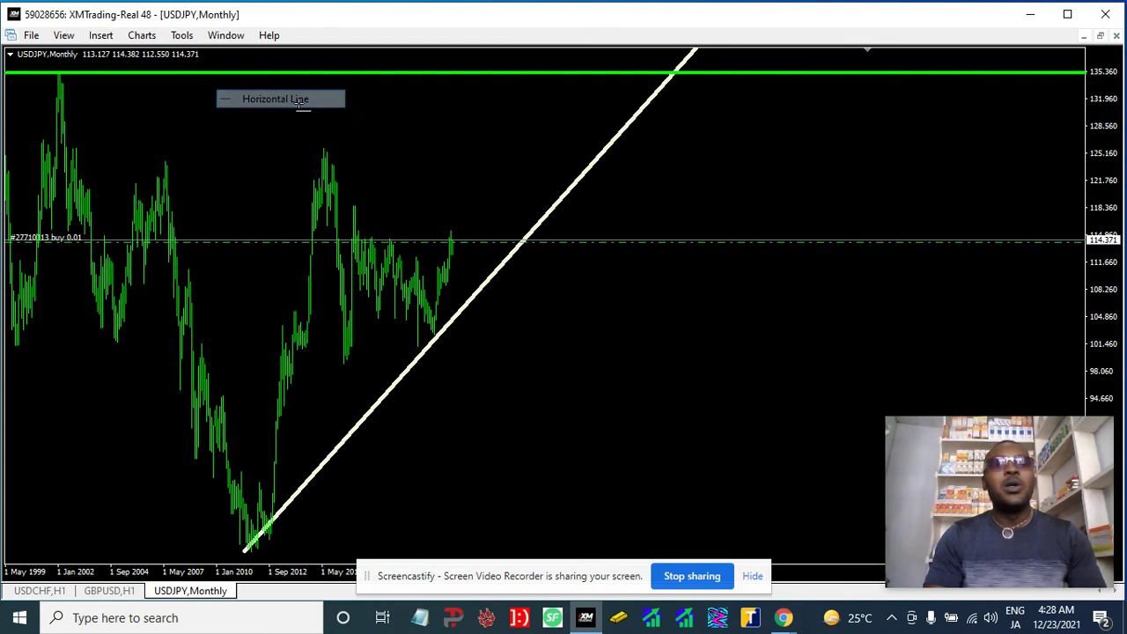
pyautogui.click(353, 159)
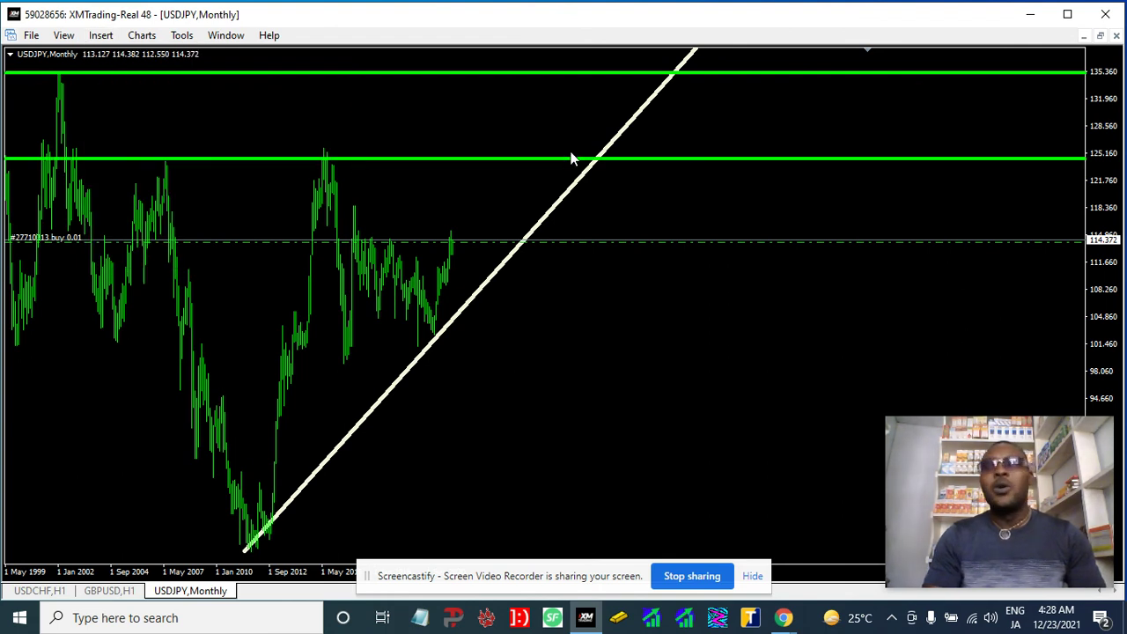
pyautogui.doubleClick(764, 161)
pyautogui.moveTo(764, 160); pyautogui.dragTo(764, 157)
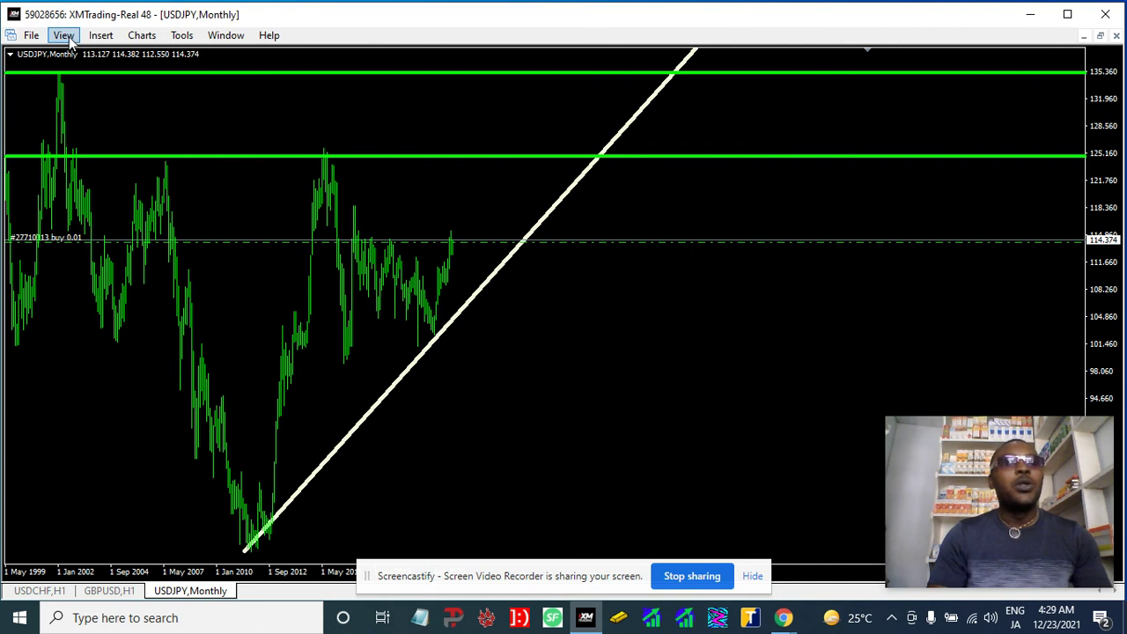
# Add a horizontal support line at about 101, along the recent swing lows
pyautogui.click(98, 37)
pyautogui.moveTo(146, 88)
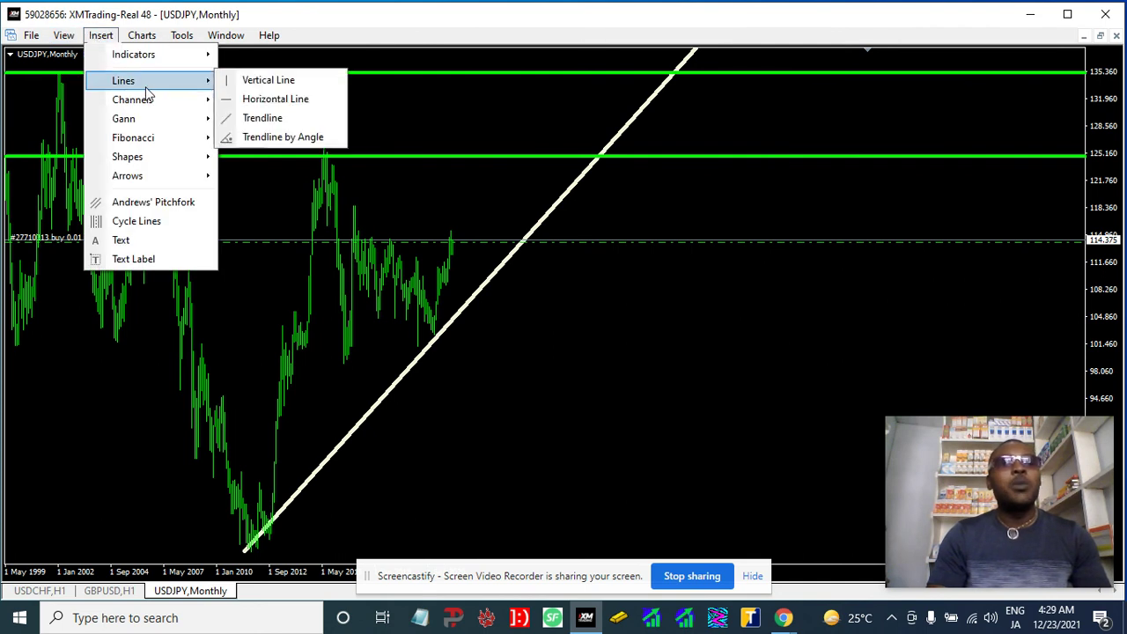
pyautogui.click(268, 98)
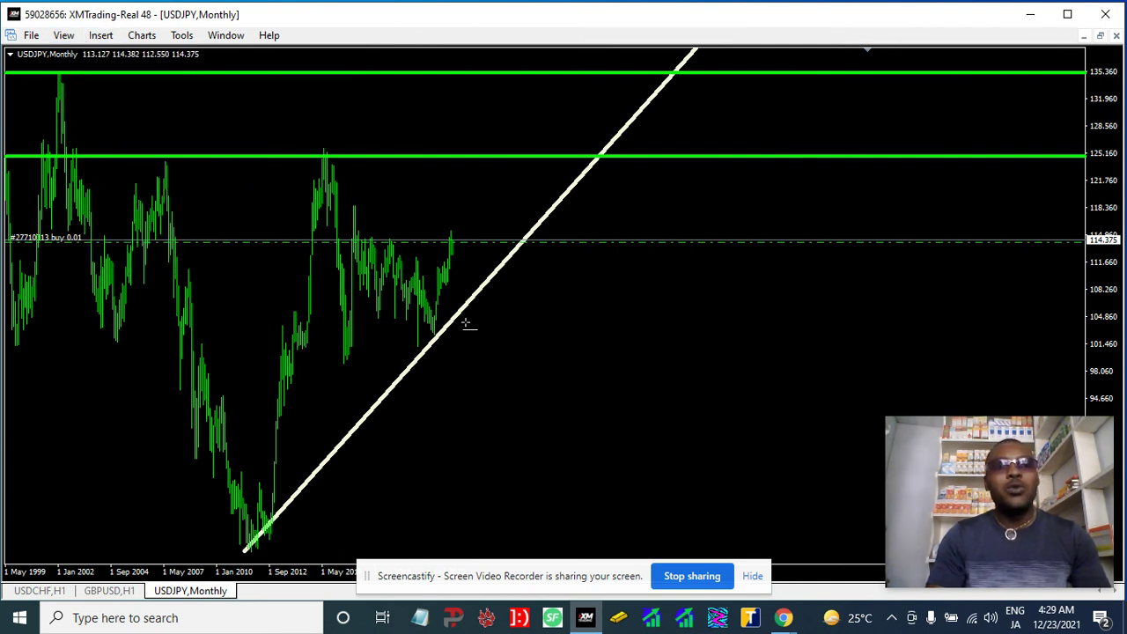
pyautogui.click(502, 348)
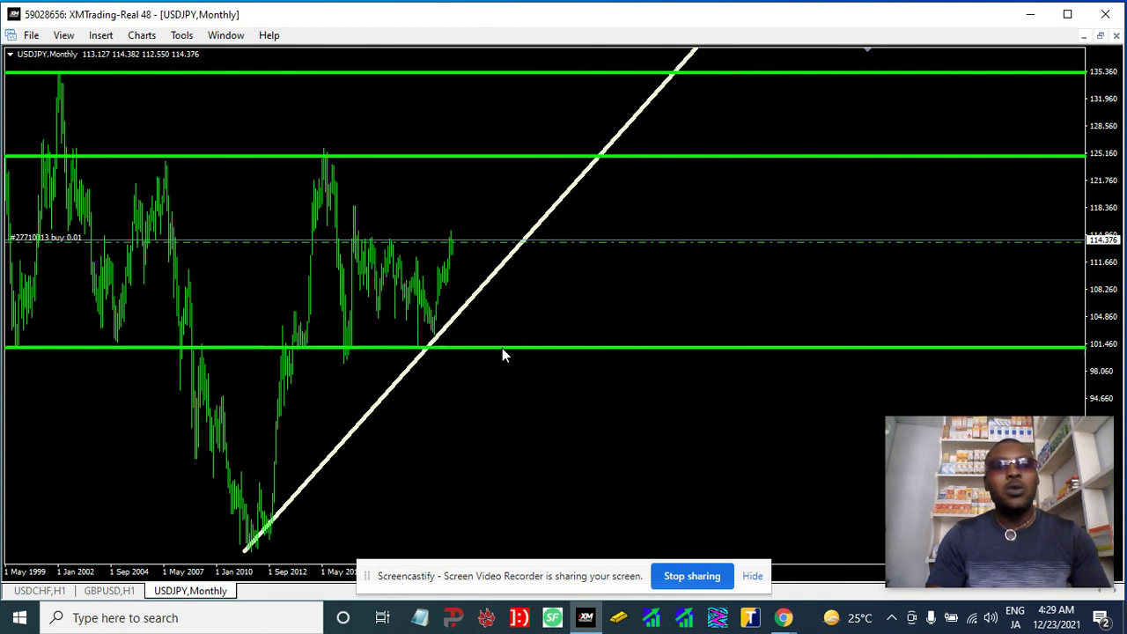
# Change the colour of the lowest horizontal line to Red and deselect the line
pyautogui.rightClick(565, 348)
pyautogui.click(616, 357)
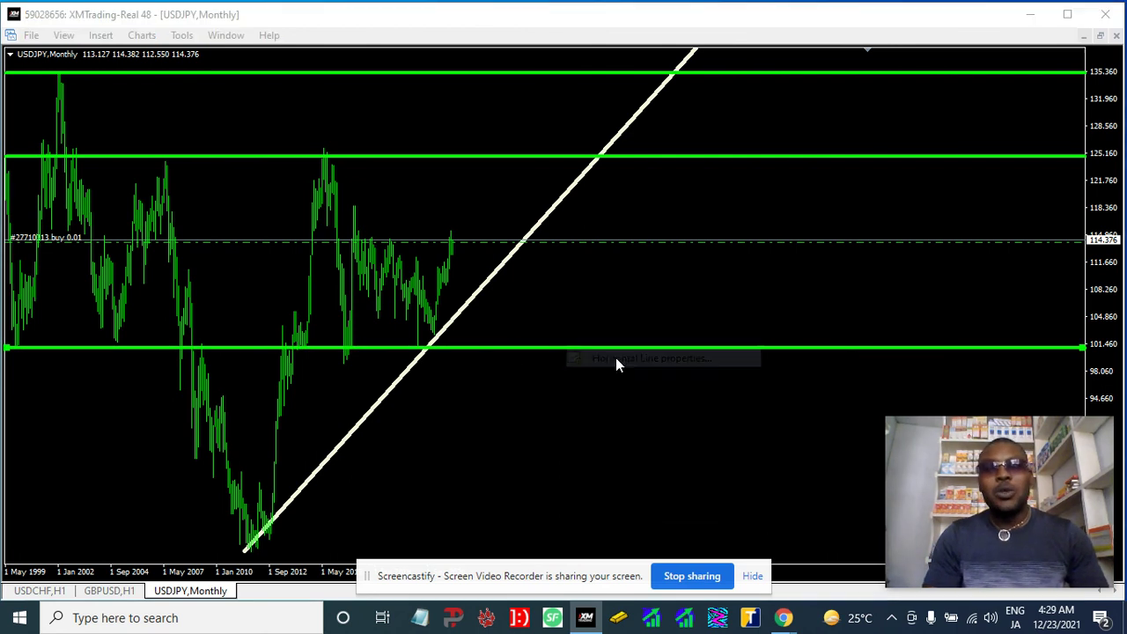
pyautogui.click(577, 323)
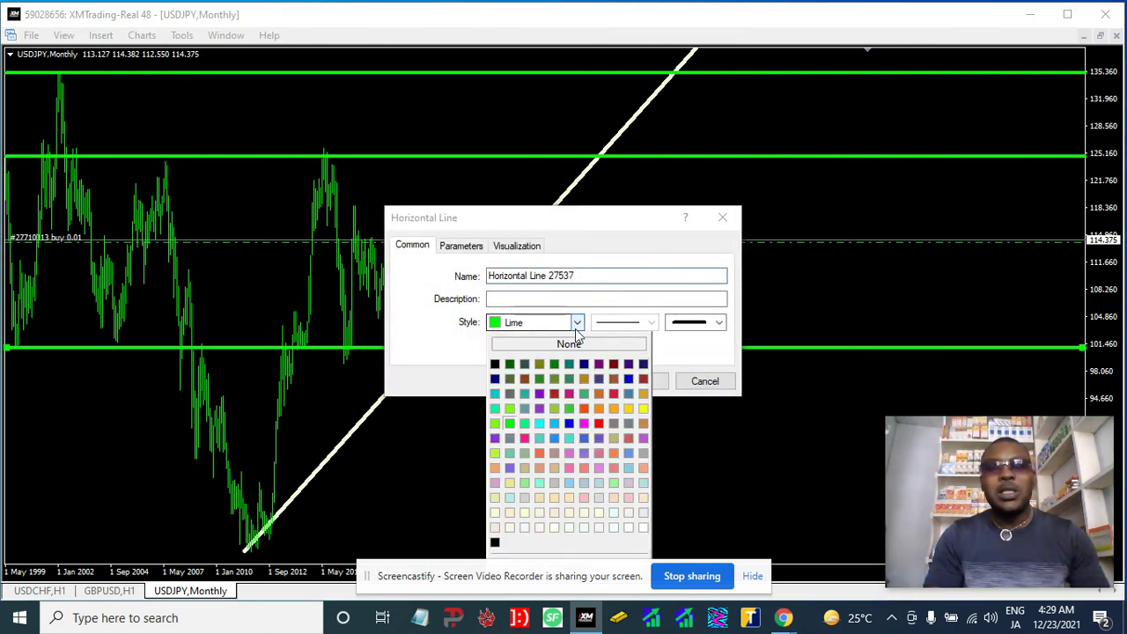
pyautogui.click(599, 423)
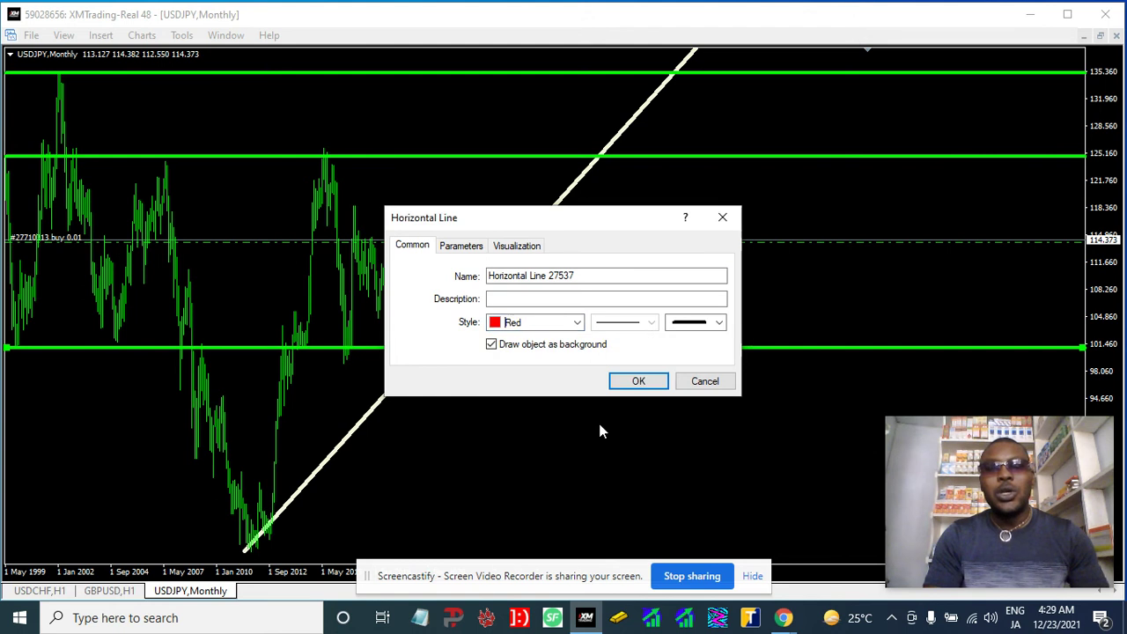
pyautogui.click(638, 381)
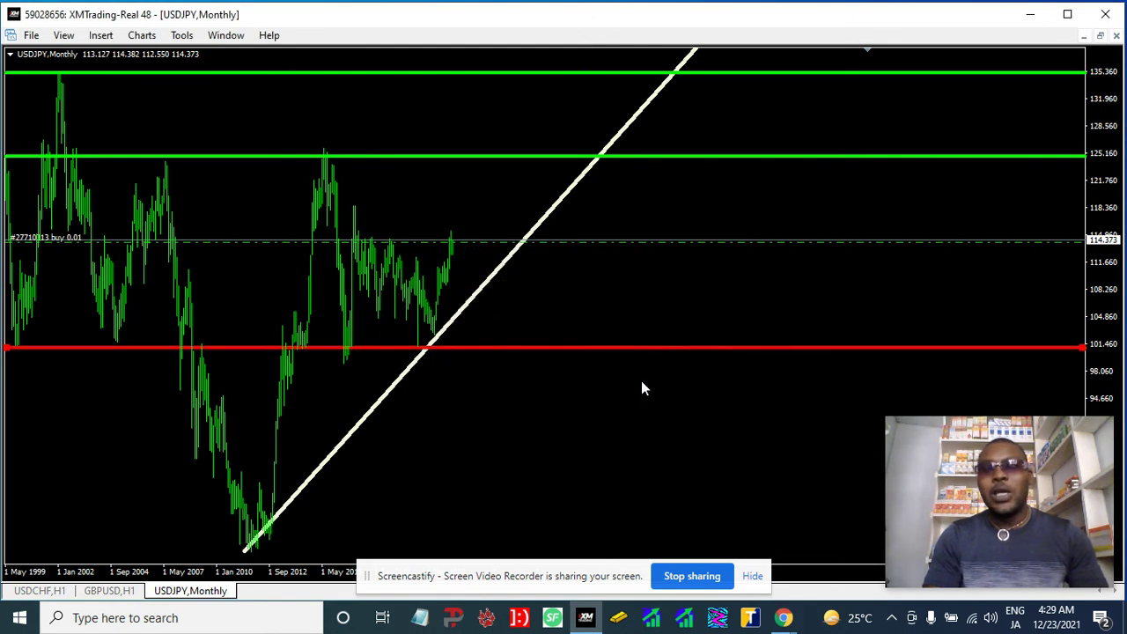
pyautogui.click(736, 348)
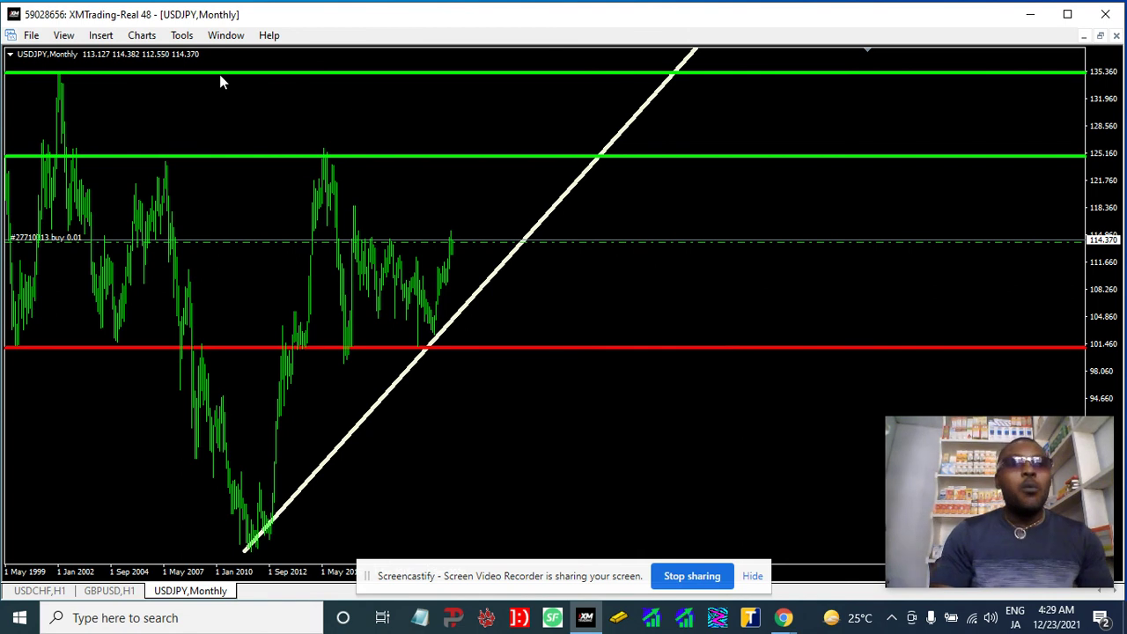
# Switch the USDJPY chart to the Weekly timeframe
pyautogui.rightClick(283, 130)
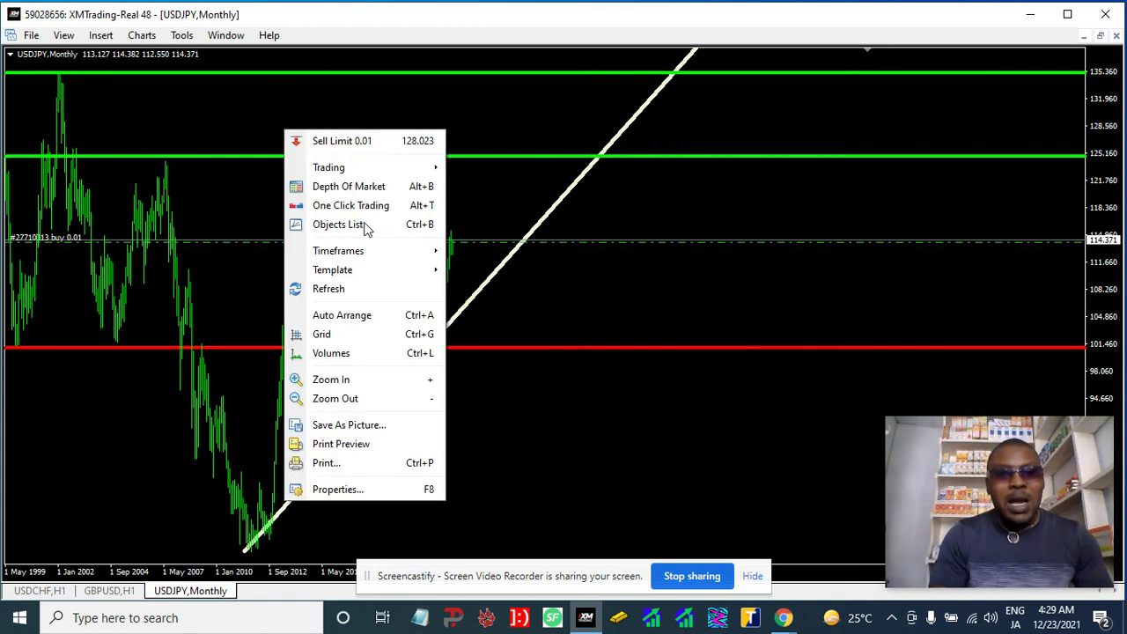
pyautogui.moveTo(380, 270)
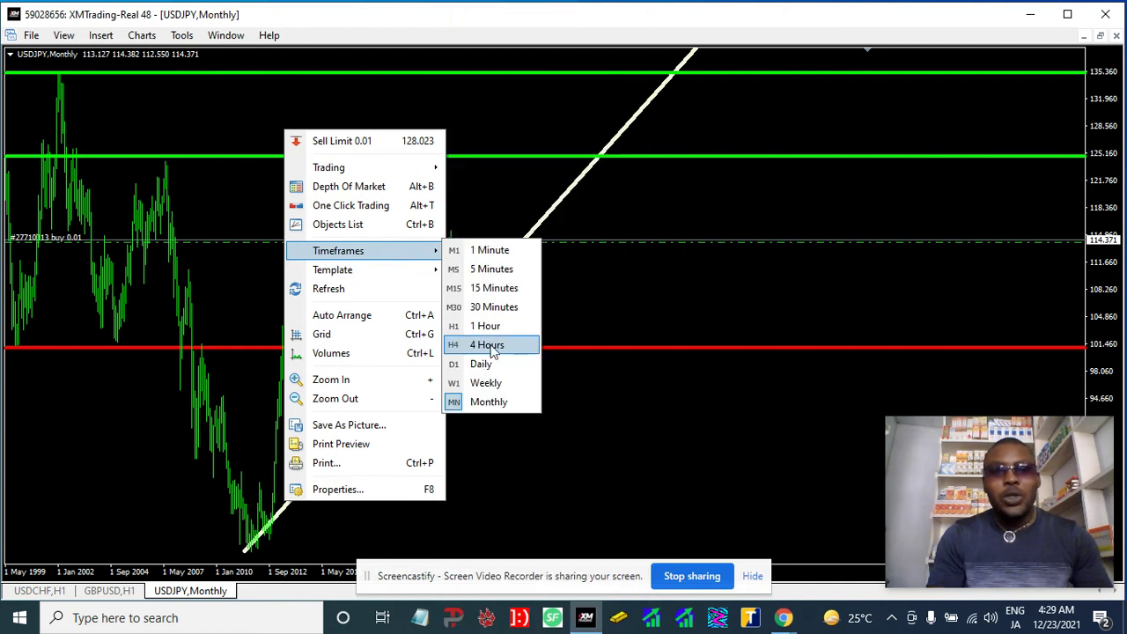
pyautogui.click(493, 383)
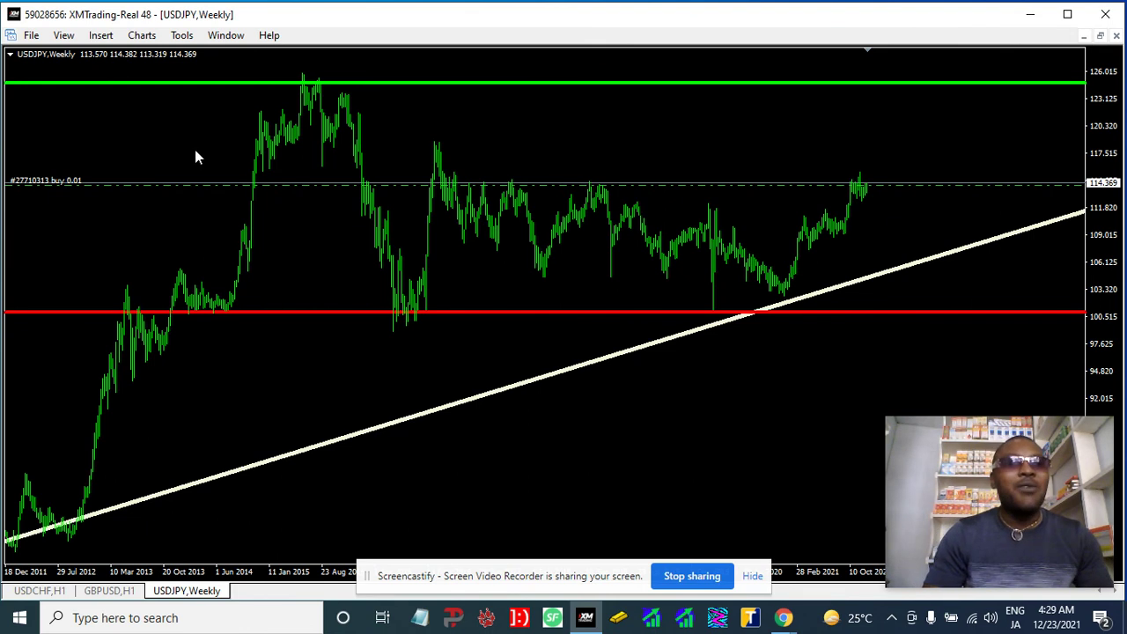
# Add a horizontal line at about 118.2, near the swing high between the existing green and red lines
pyautogui.click(100, 35)
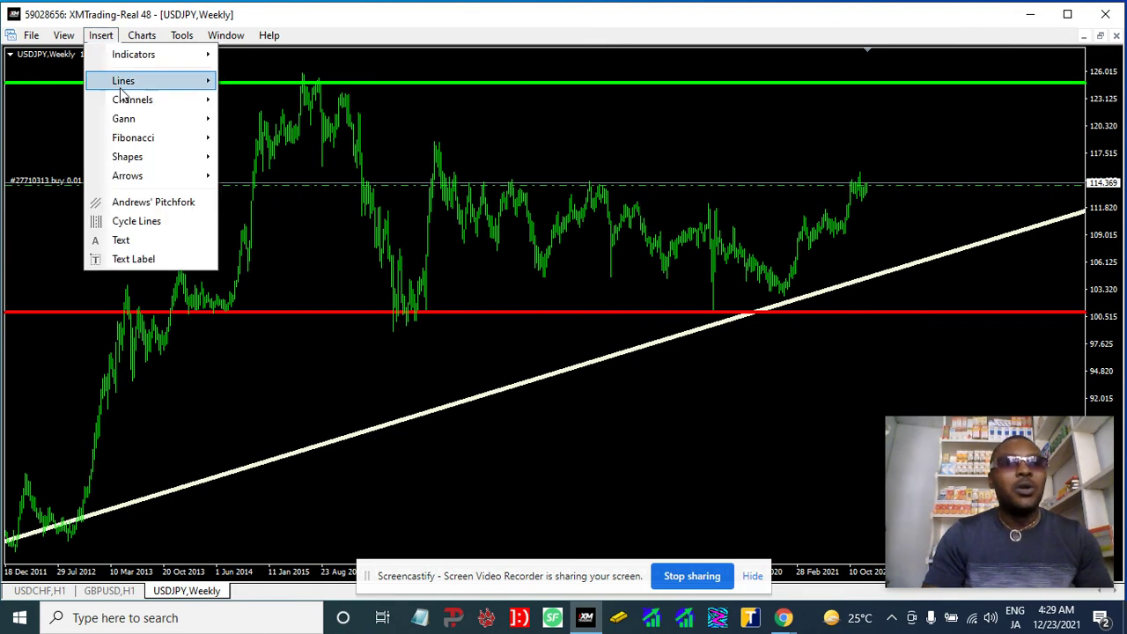
pyautogui.moveTo(121, 88)
pyautogui.click(292, 100)
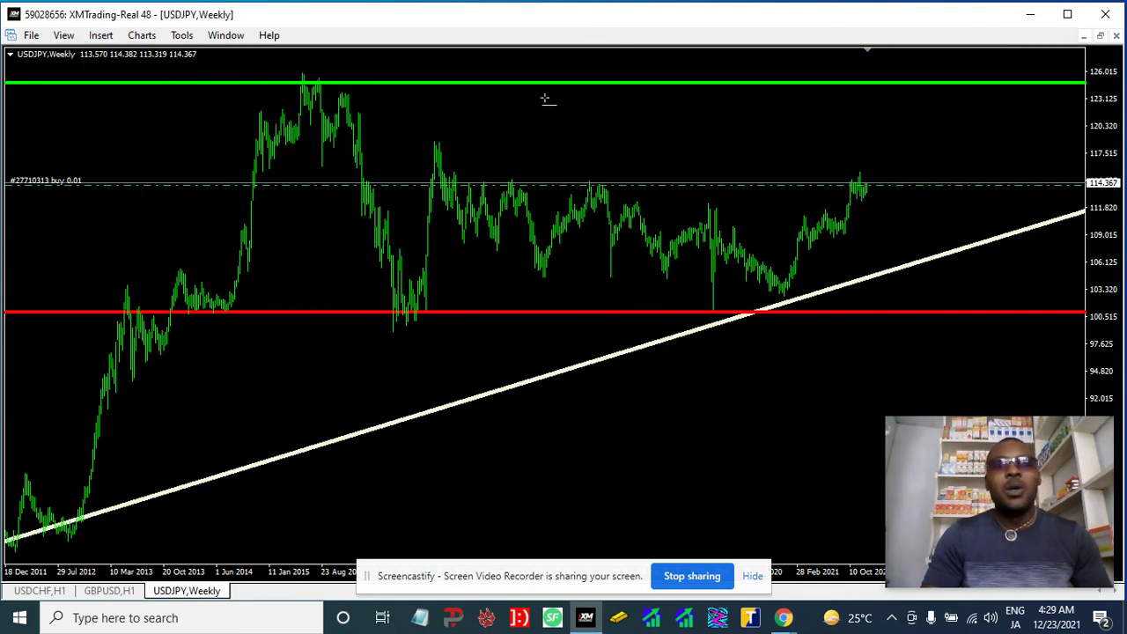
pyautogui.click(565, 147)
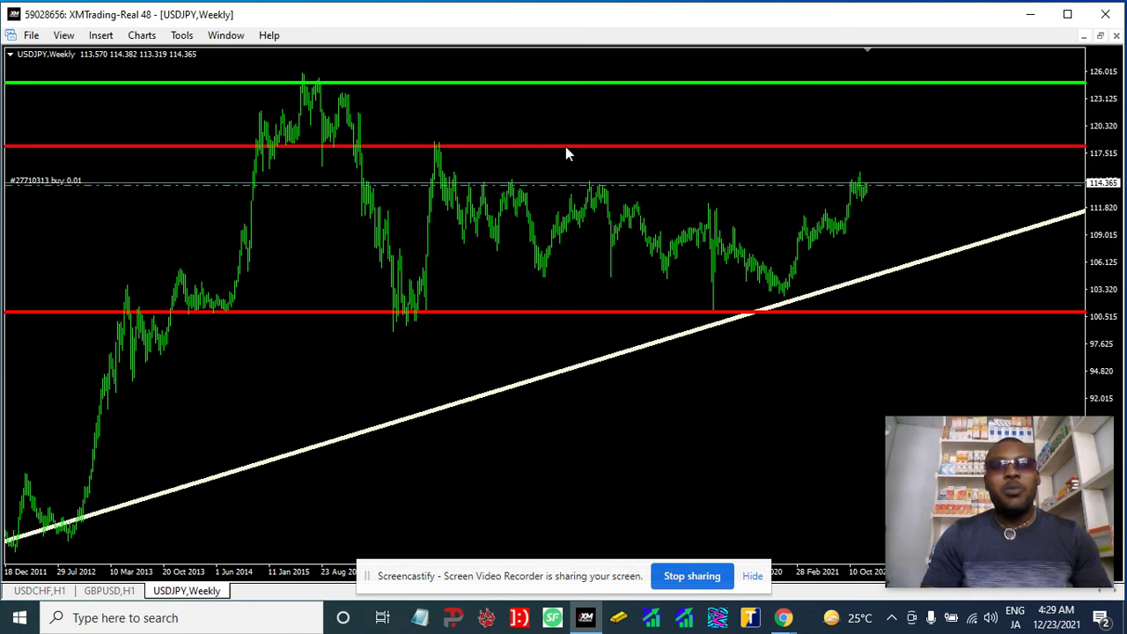
# Recolour the new weekly horizontal line turquoise and raise it to 118.824, at the tip of the swing high
pyautogui.doubleClick(565, 146)
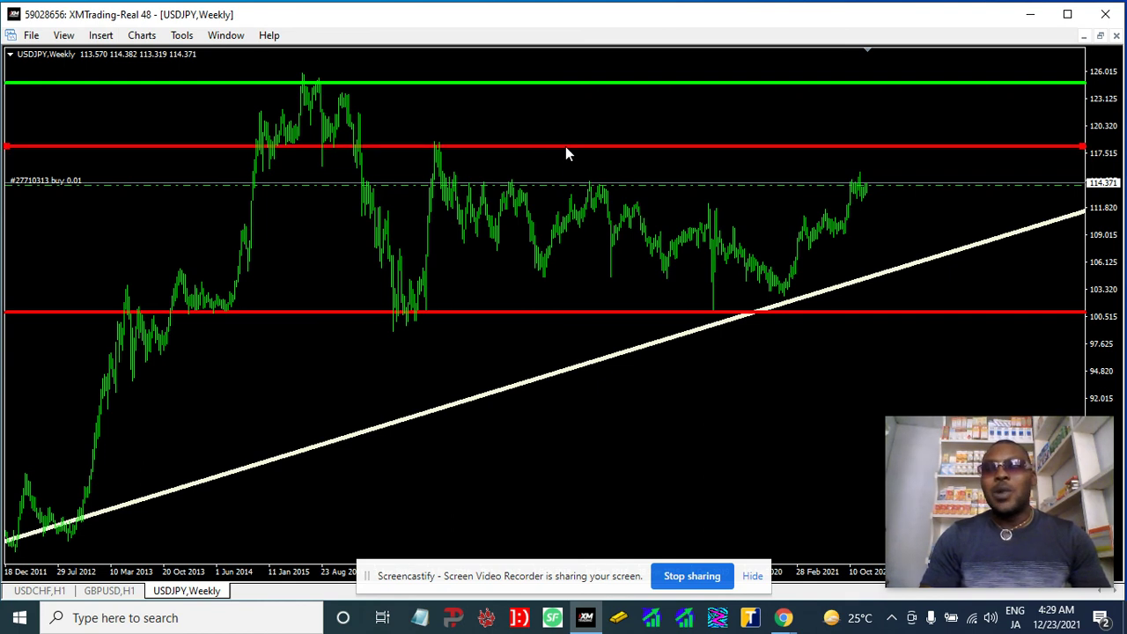
pyautogui.rightClick(565, 147)
pyautogui.click(640, 161)
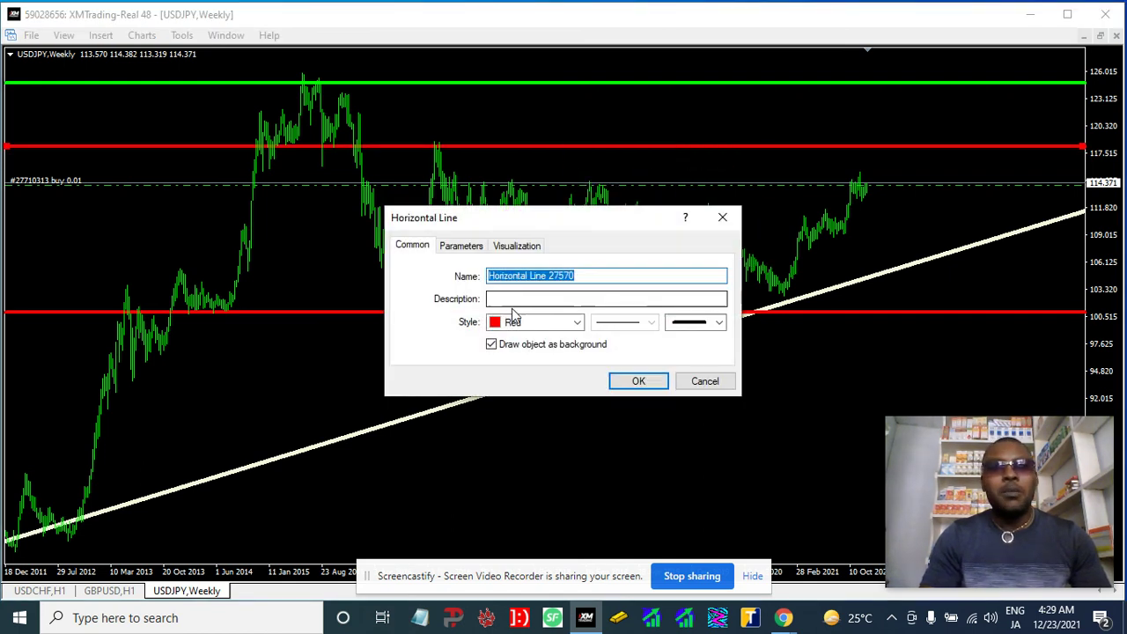
pyautogui.click(576, 323)
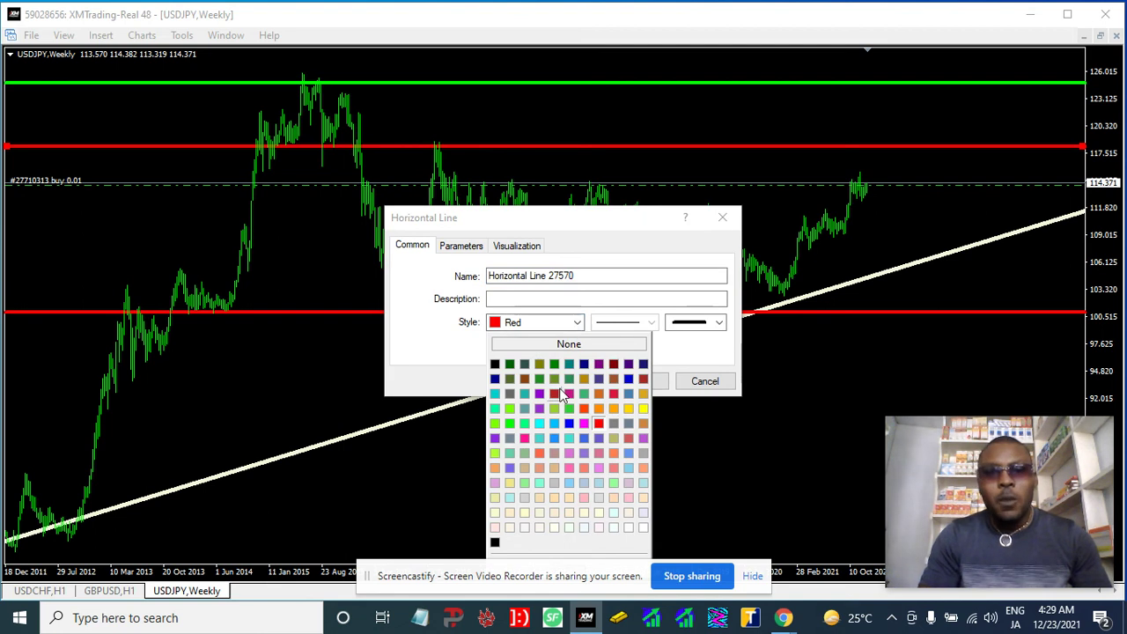
pyautogui.click(495, 394)
pyautogui.click(623, 382)
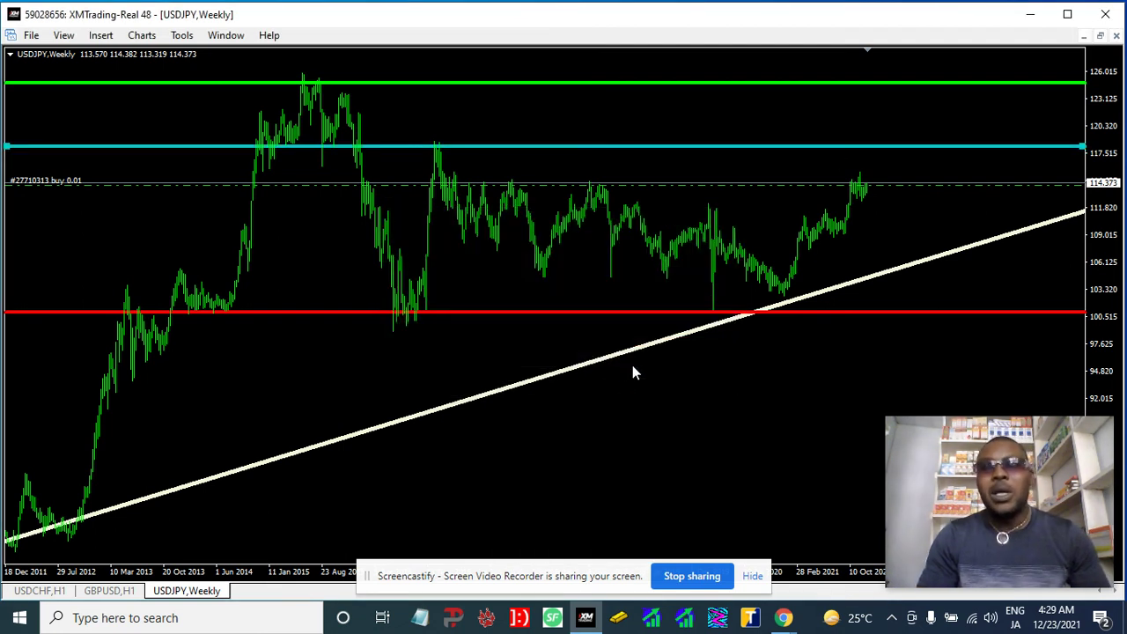
pyautogui.doubleClick(845, 145)
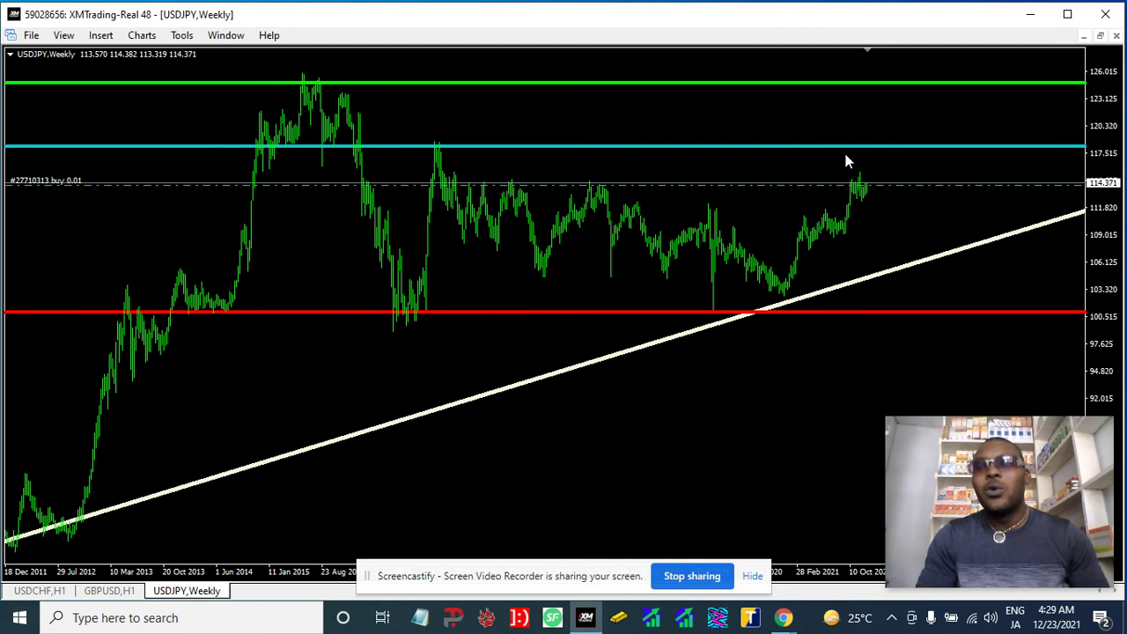
pyautogui.moveTo(844, 146); pyautogui.dragTo(843, 141)
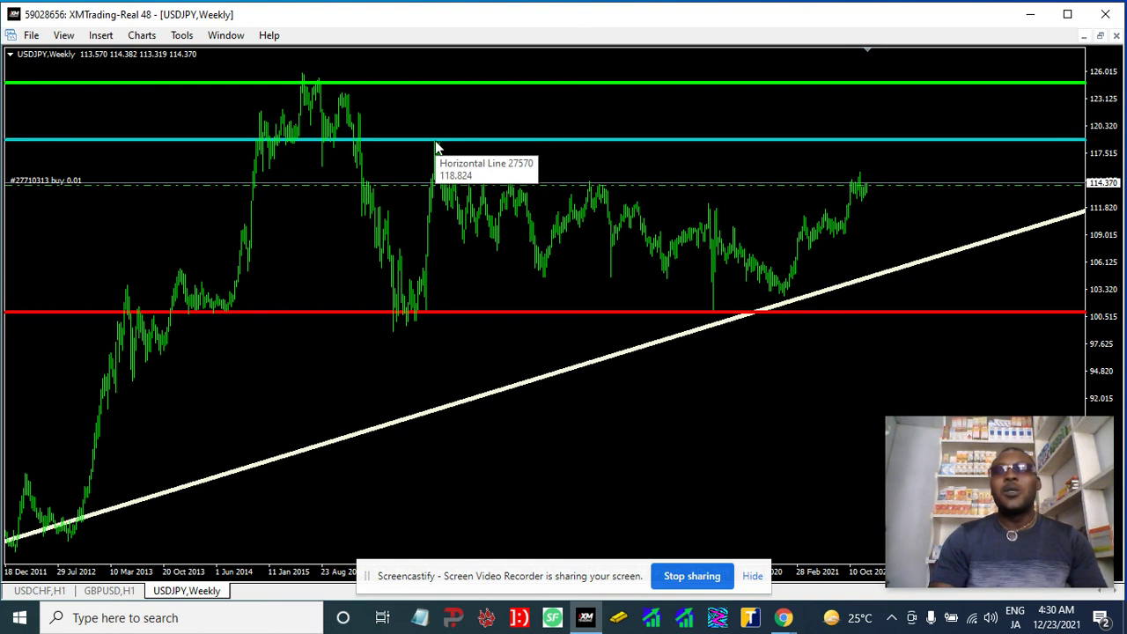
# Add a second weekly horizontal line between the green and turquoise lines, lower it to about 121.7 and deselect it
pyautogui.click(99, 36)
pyautogui.moveTo(125, 82)
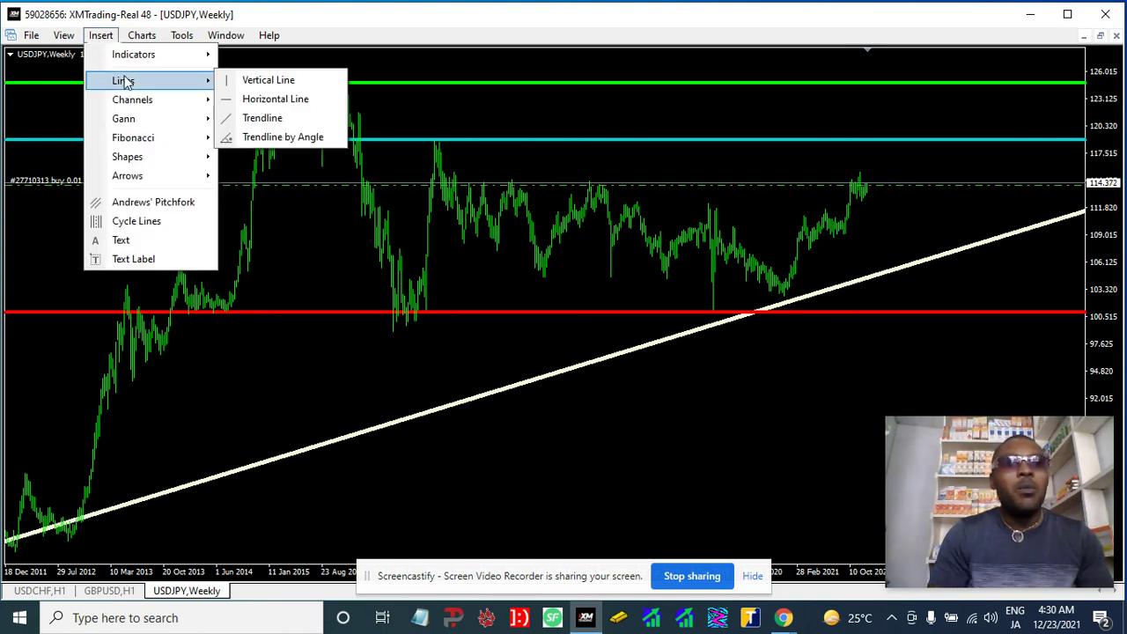
pyautogui.click(269, 99)
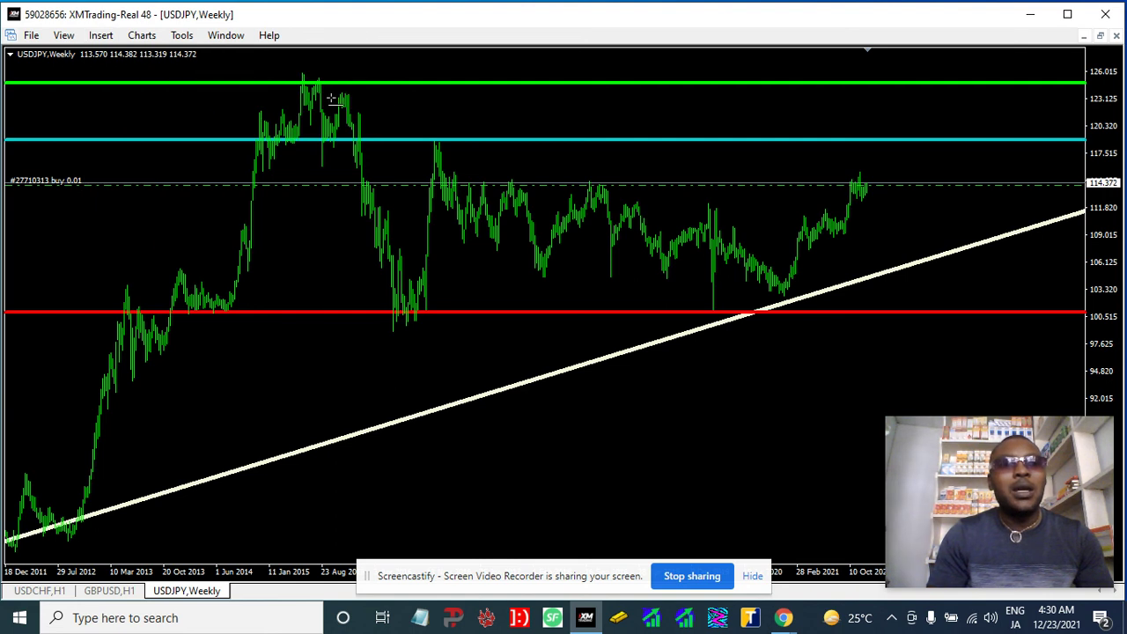
pyautogui.click(380, 109)
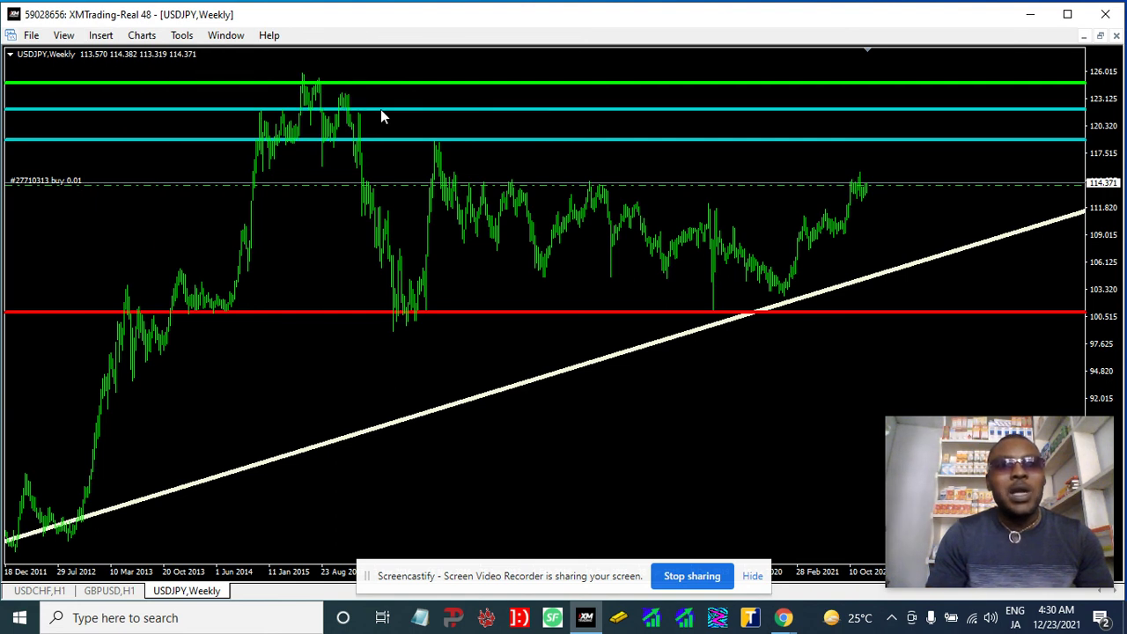
pyautogui.doubleClick(495, 109)
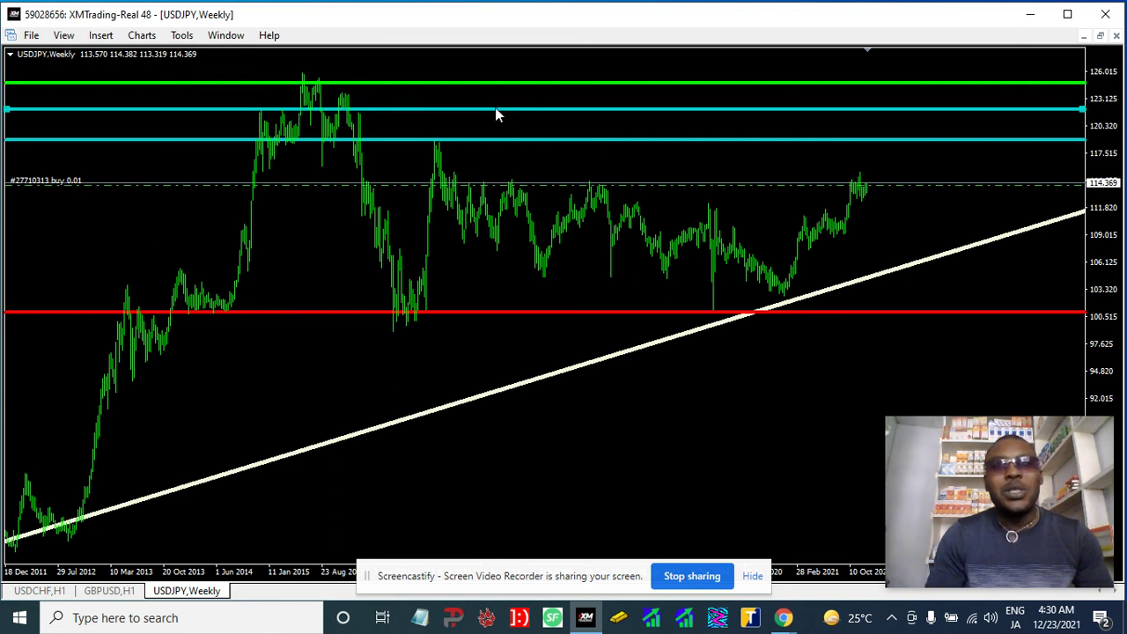
pyautogui.moveTo(494, 109); pyautogui.dragTo(496, 112)
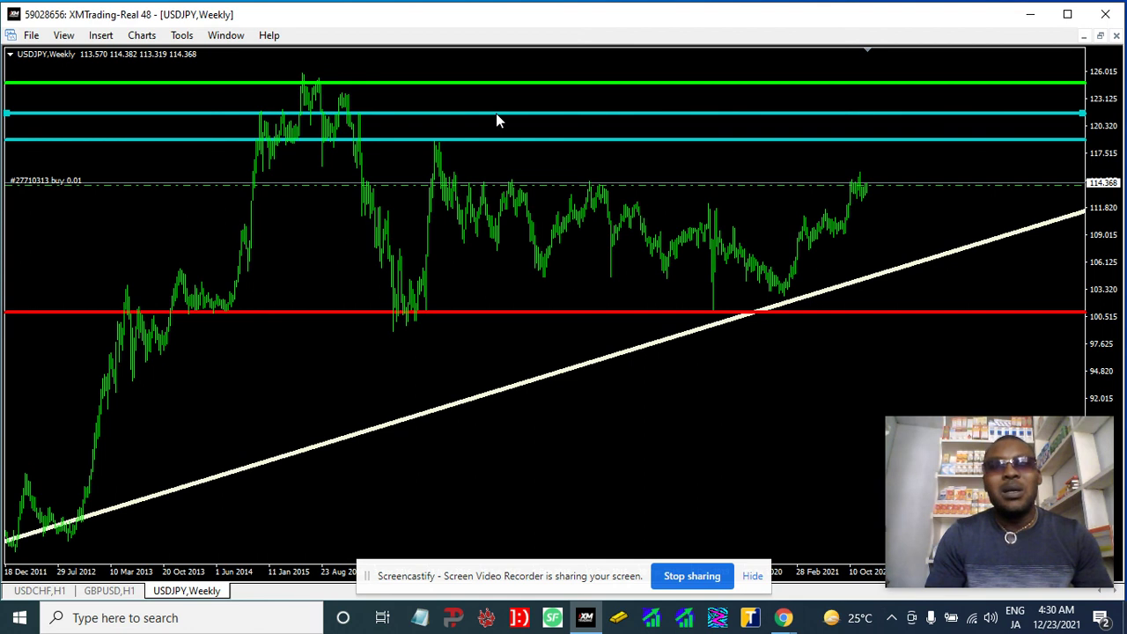
pyautogui.doubleClick(496, 113)
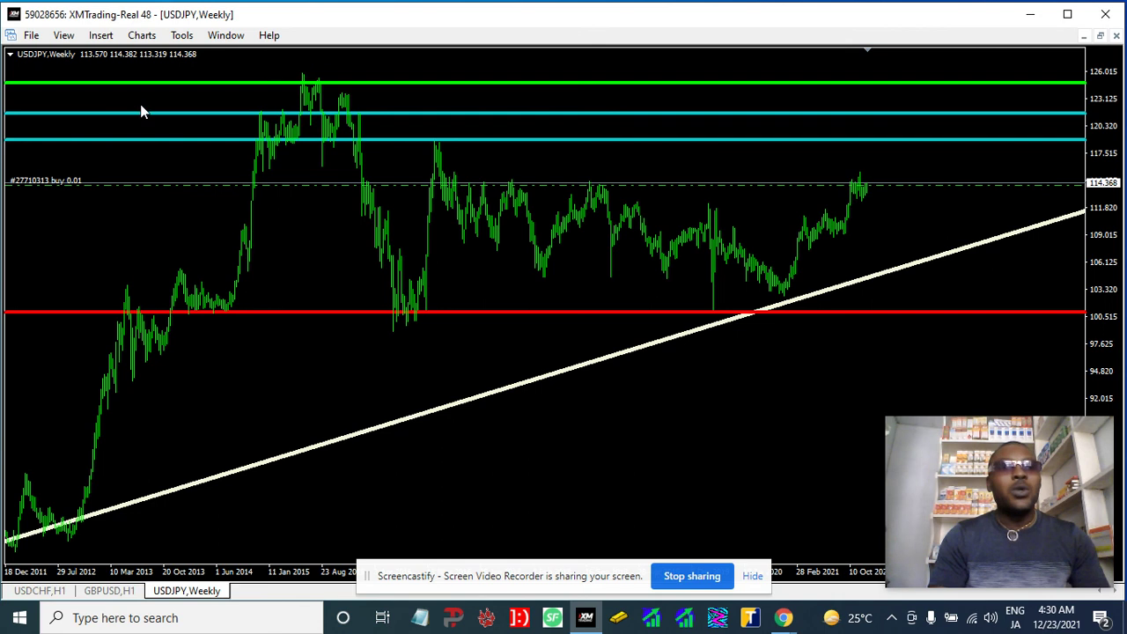
# Draw a steep rising trendline beneath the most recent weekly upswing, from about 98.5 to about 110.6
pyautogui.click(100, 37)
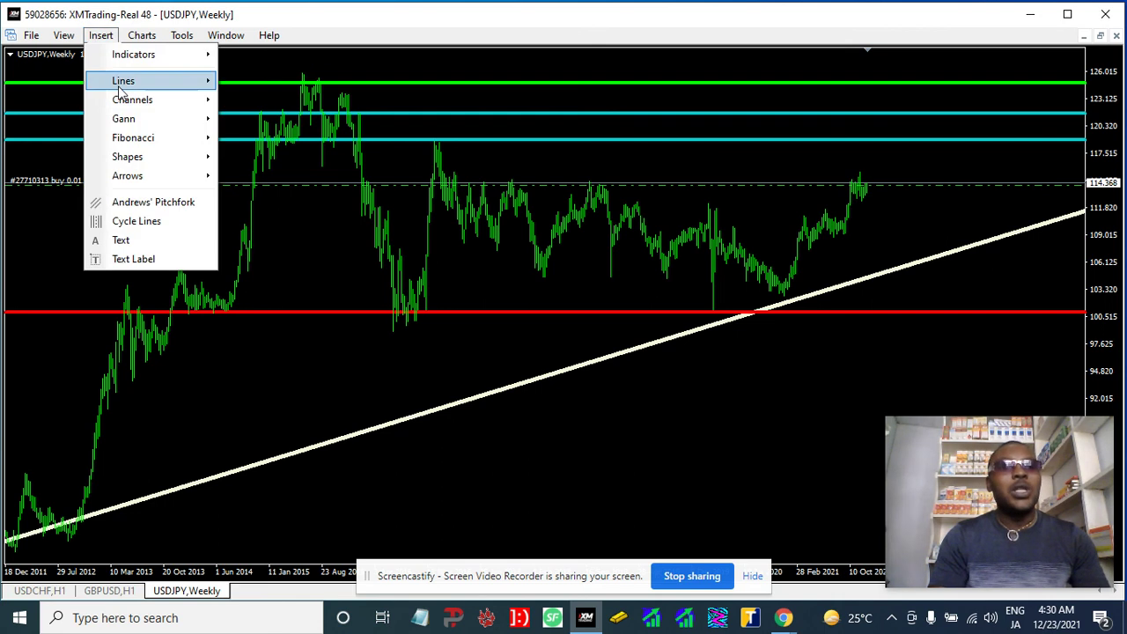
pyautogui.moveTo(123, 88)
pyautogui.click(263, 118)
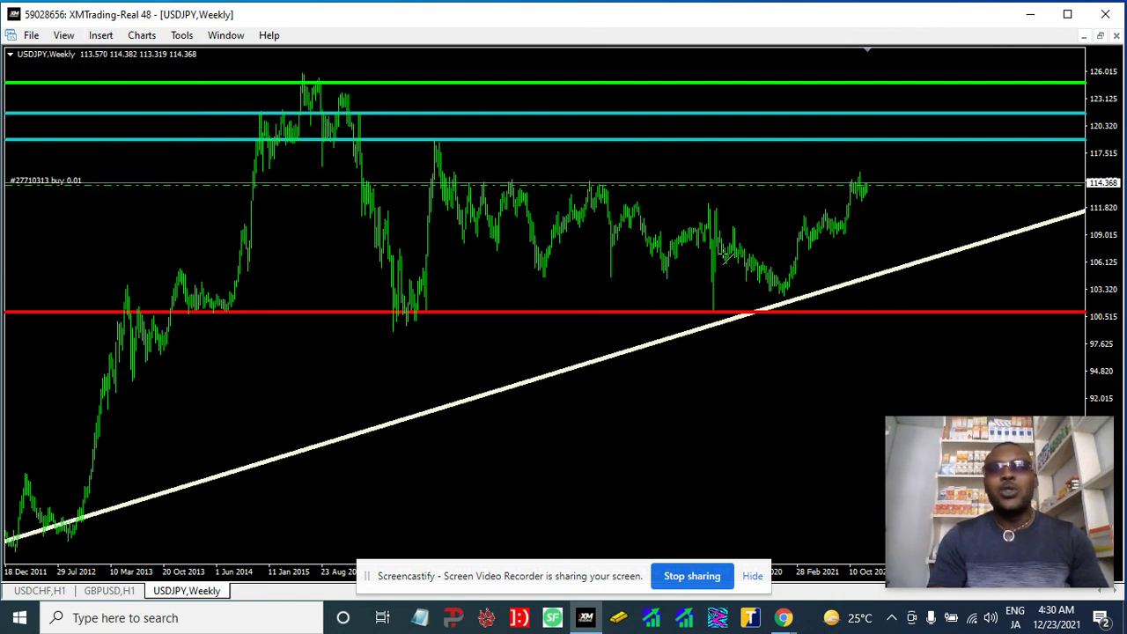
pyautogui.moveTo(751, 334); pyautogui.dragTo(867, 221)
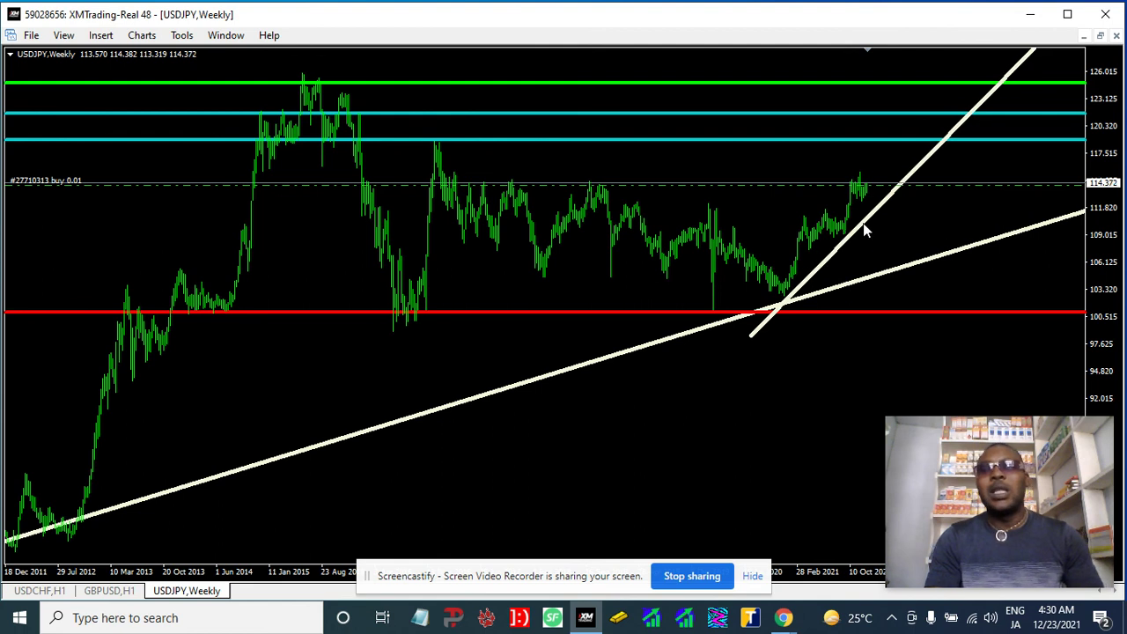
# Change the colour of the new weekly trendline to turquoise
pyautogui.rightClick(863, 225)
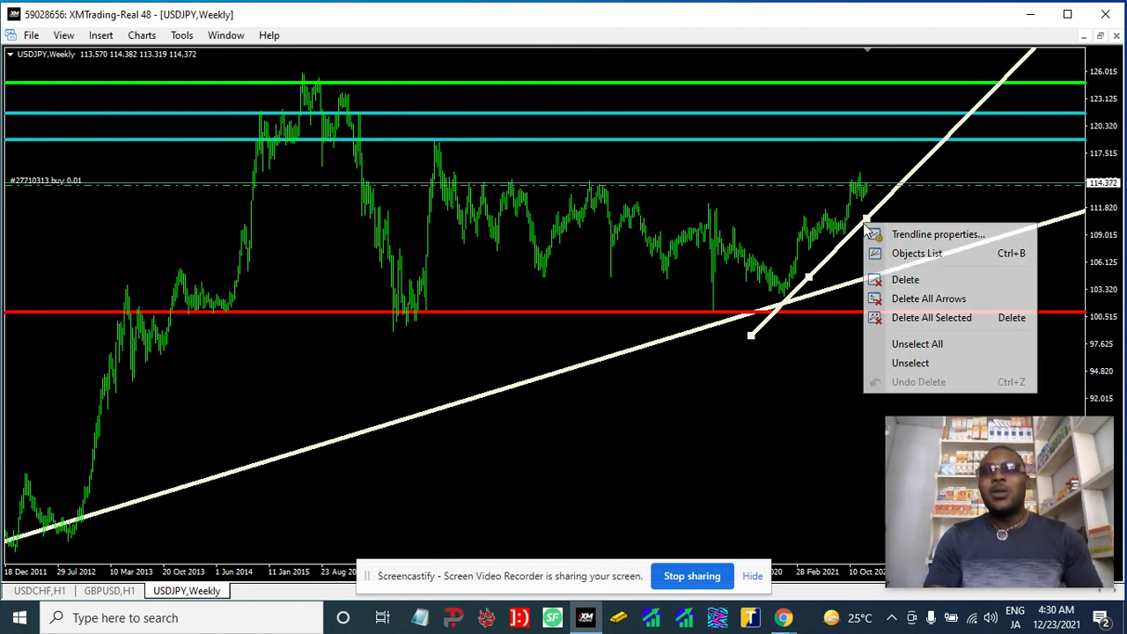
pyautogui.click(929, 233)
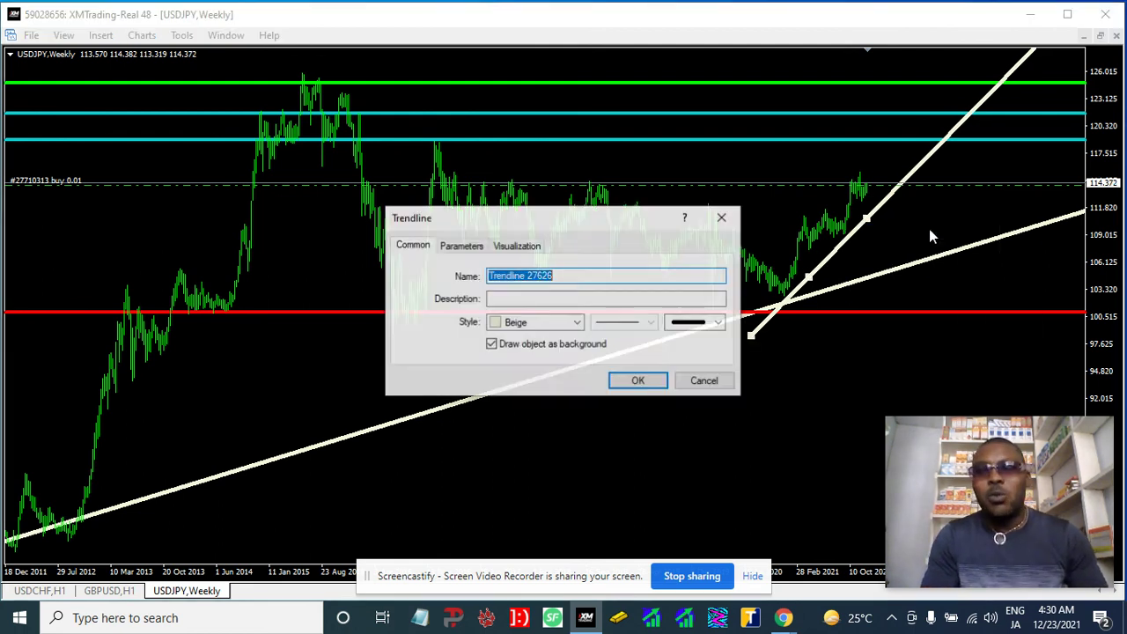
pyautogui.click(574, 322)
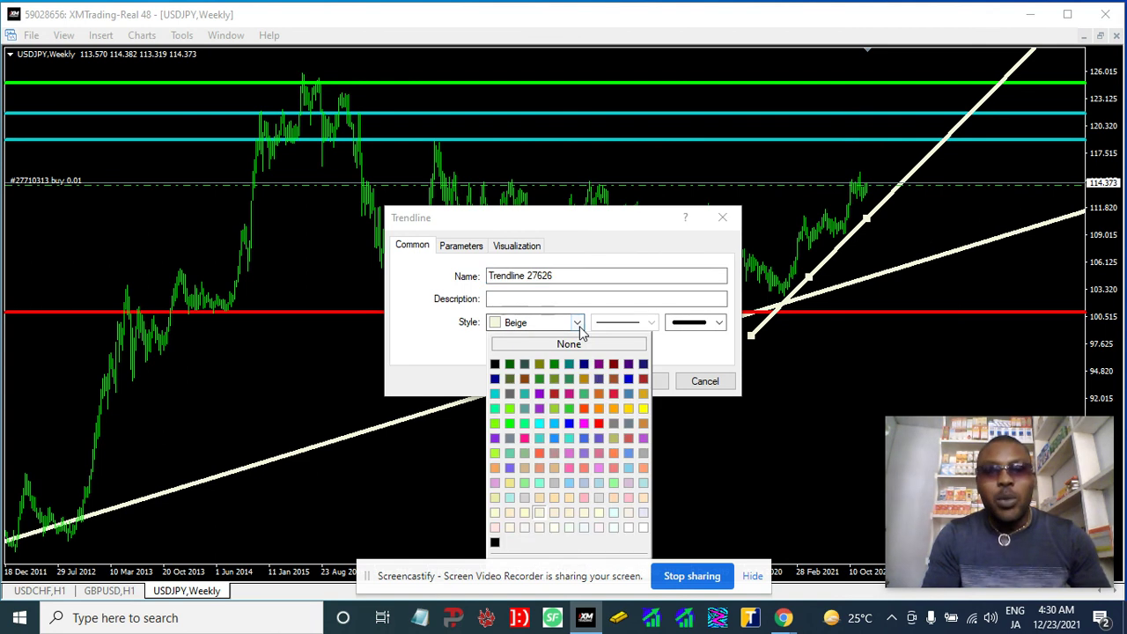
pyautogui.click(568, 438)
pyautogui.click(658, 380)
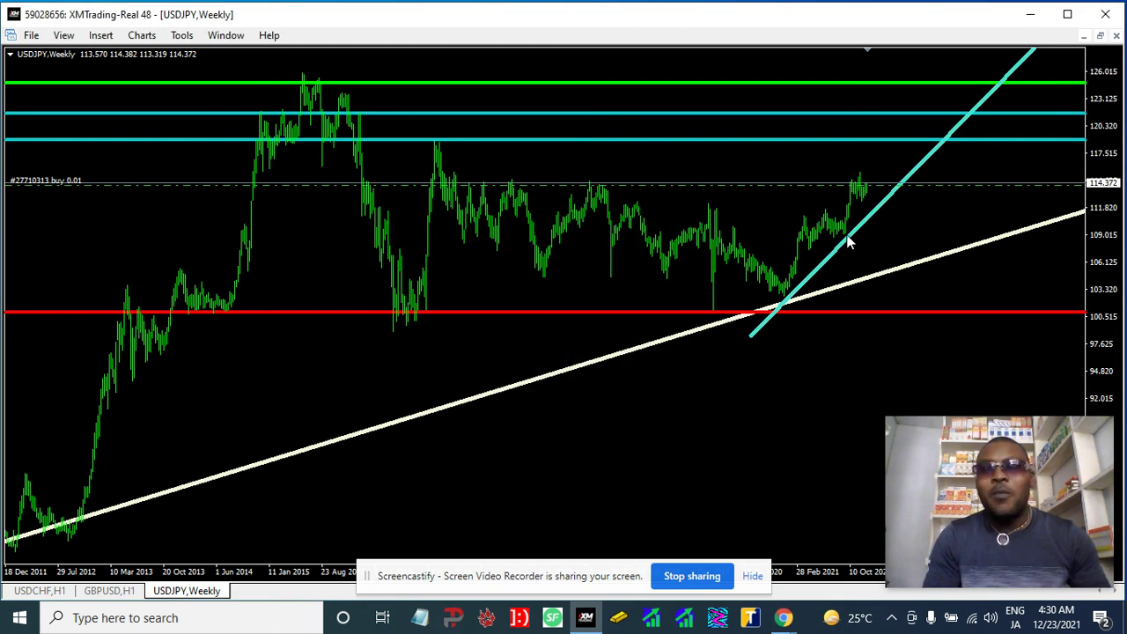
# Switch the USDJPY chart to the Daily timeframe
pyautogui.rightClick(310, 253)
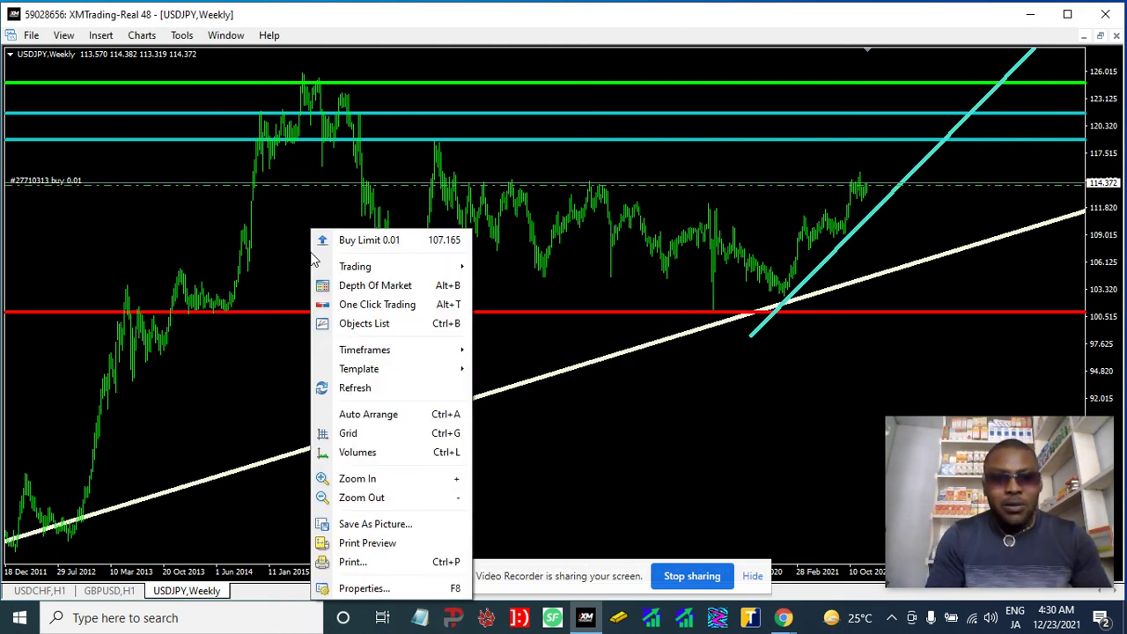
pyautogui.moveTo(422, 351)
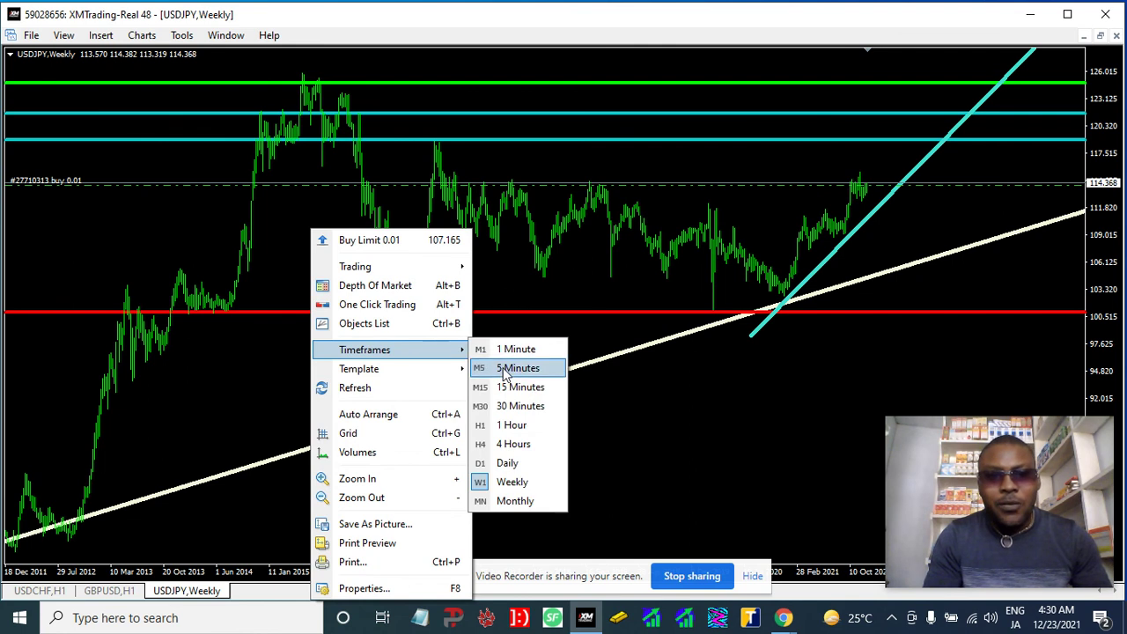
pyautogui.click(519, 463)
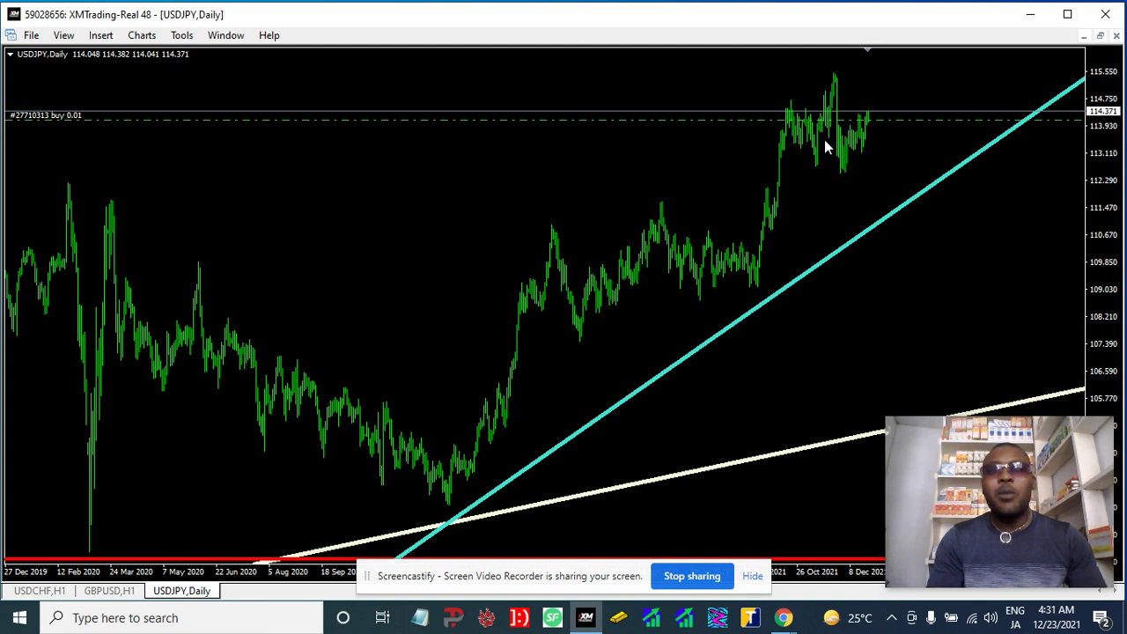
# Add a horizontal line at about 115.5, along the highest recent peak on the daily chart
pyautogui.click(101, 35)
pyautogui.moveTo(123, 80)
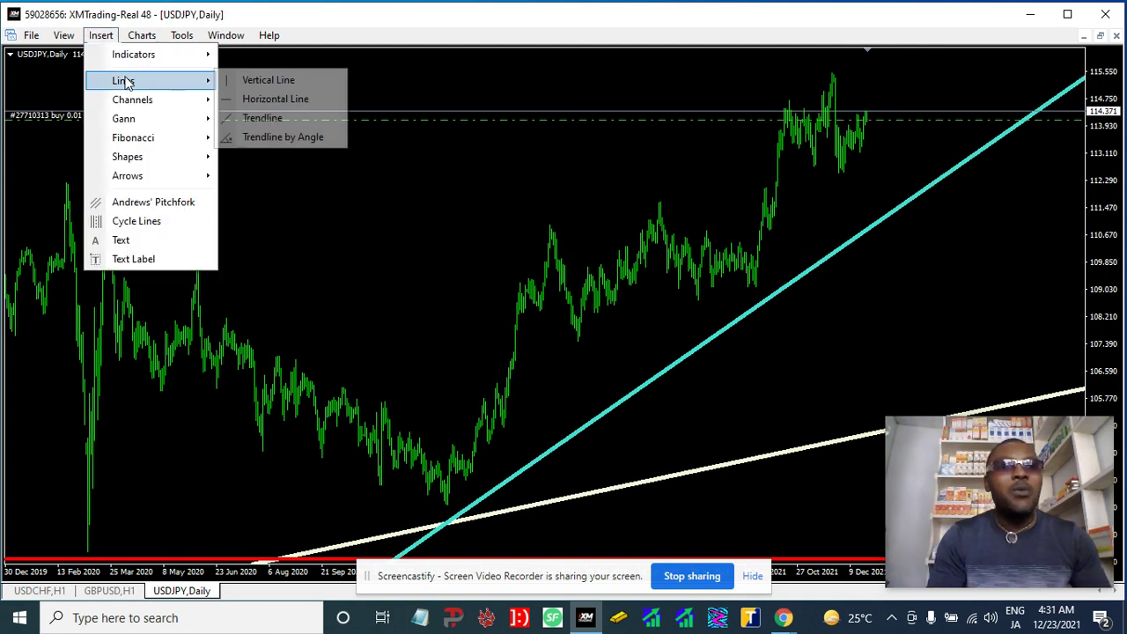
pyautogui.click(261, 98)
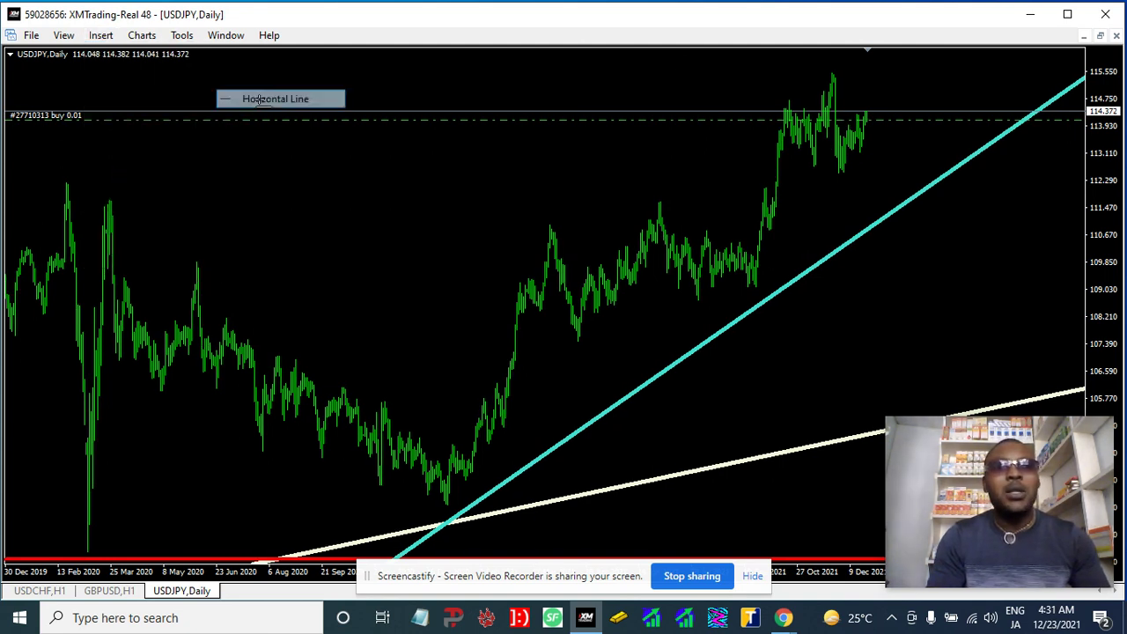
pyautogui.click(881, 75)
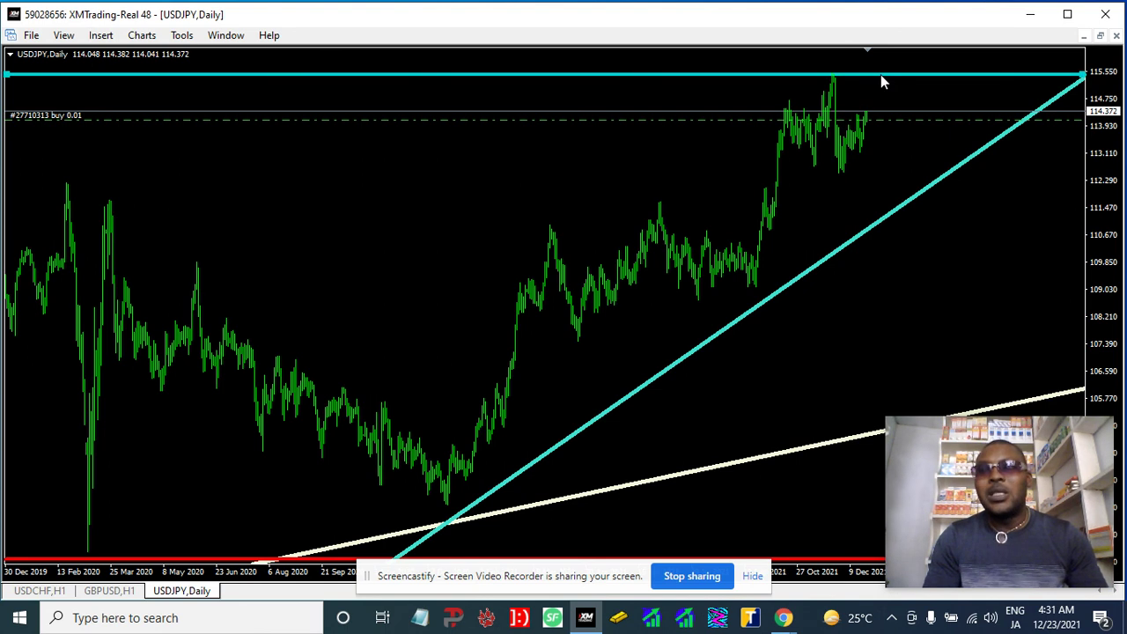
# Change the colour of the daily horizontal line to orange and deselect the line
pyautogui.rightClick(880, 75)
pyautogui.click(933, 86)
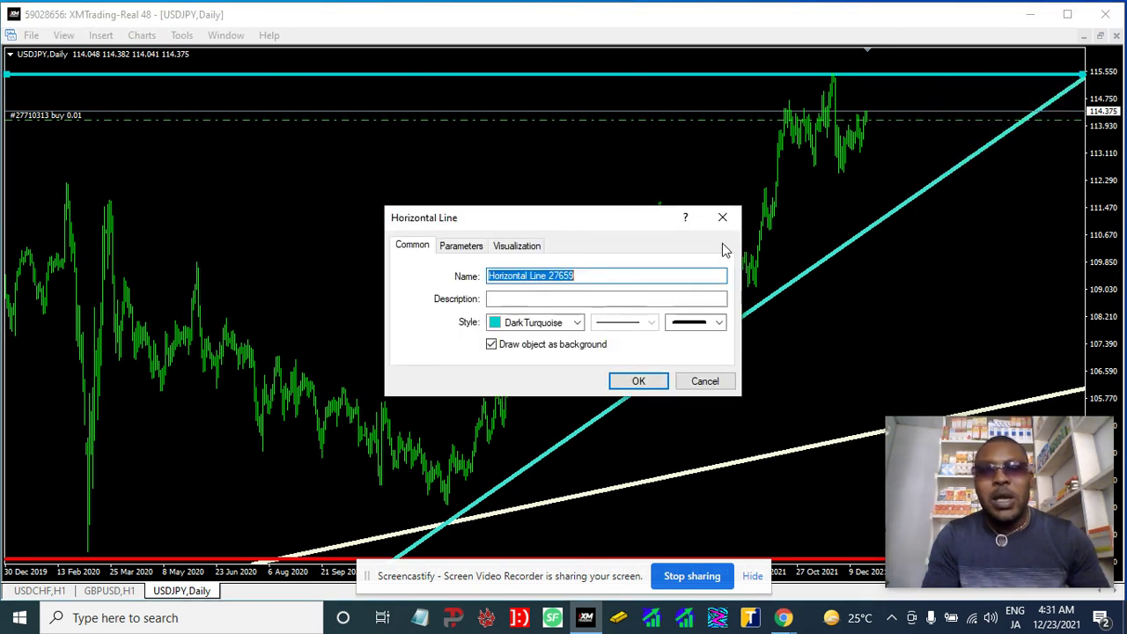
pyautogui.click(576, 323)
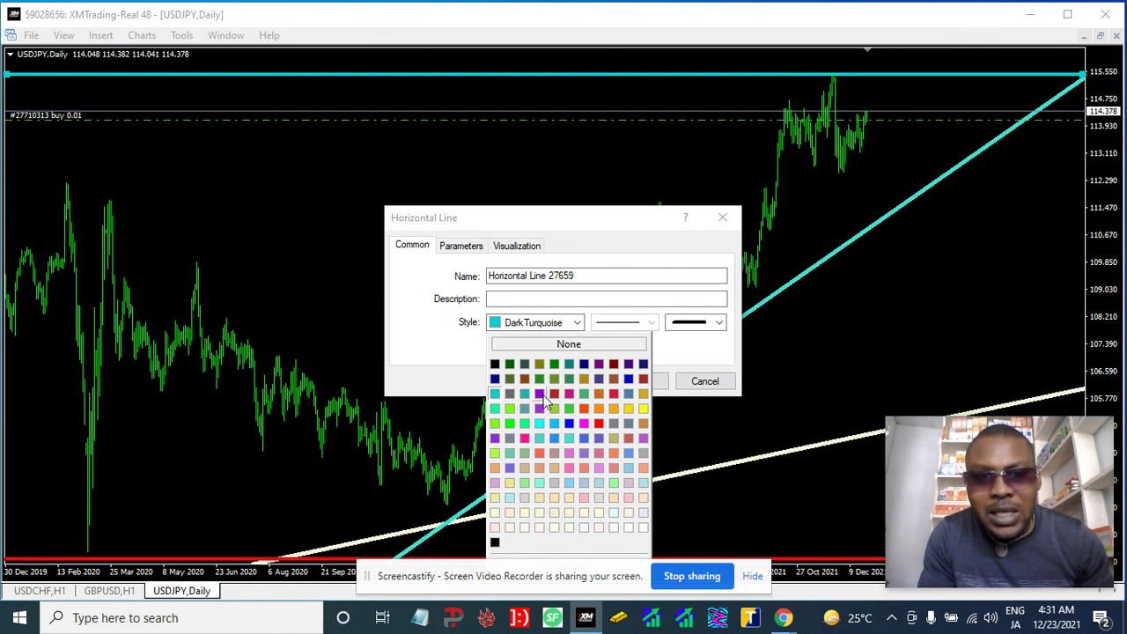
pyautogui.click(600, 409)
pyautogui.click(636, 380)
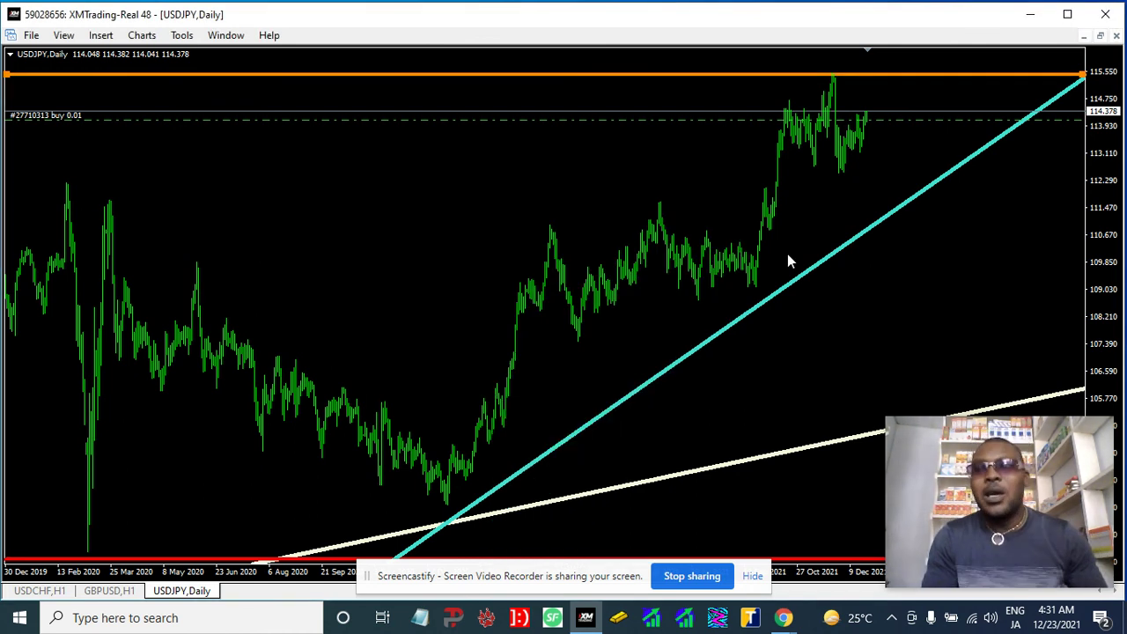
pyautogui.doubleClick(951, 77)
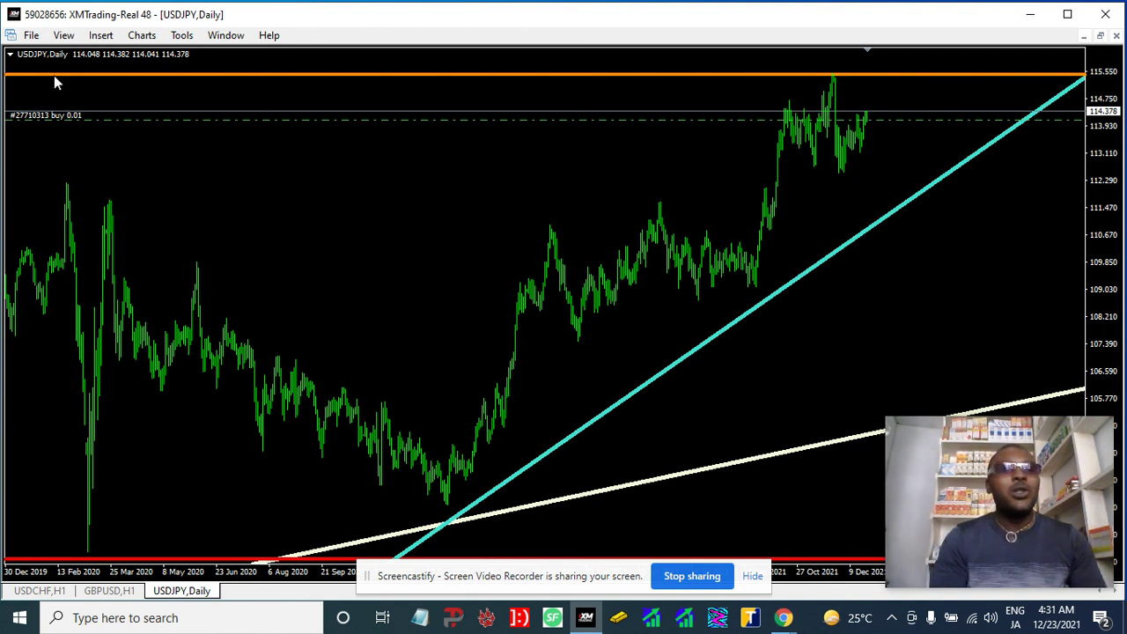
# Draw a rising trendline under the latest daily upswing, from about 108.9 to about 111.8, and leave it deselected
pyautogui.click(63, 40)
pyautogui.moveTo(75, 82)
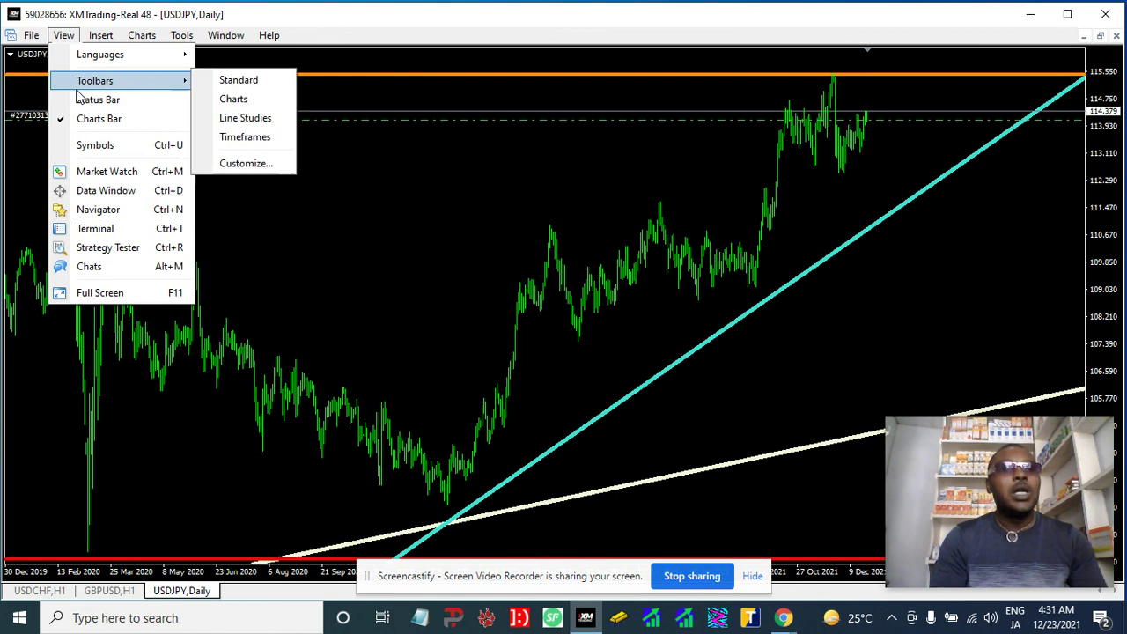
pyautogui.moveTo(116, 46)
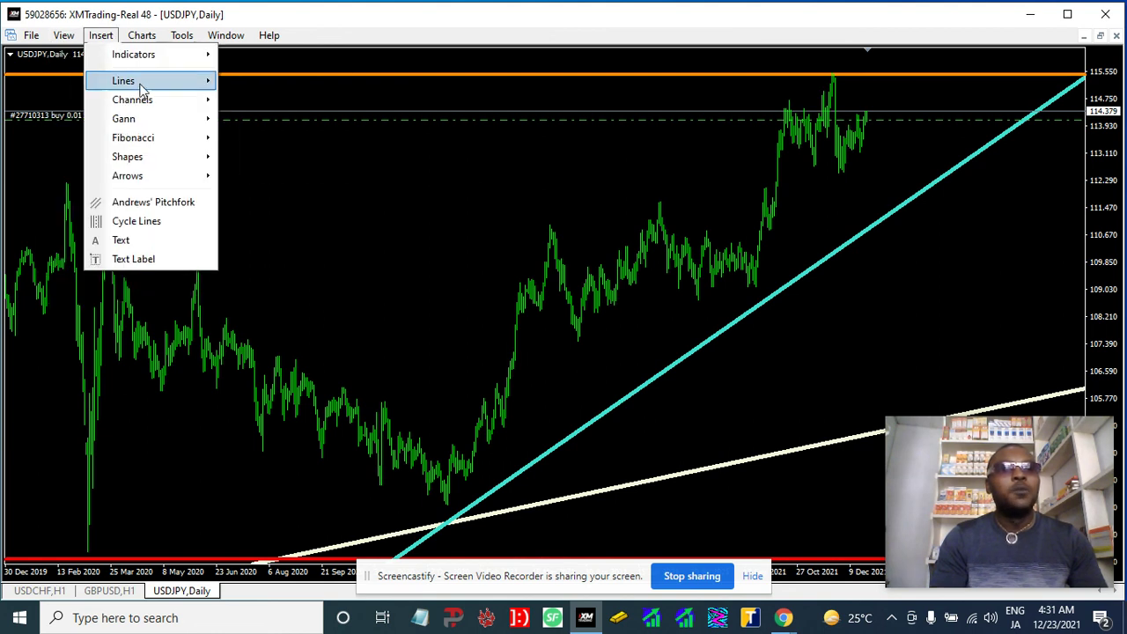
pyautogui.moveTo(141, 83)
pyautogui.click(261, 118)
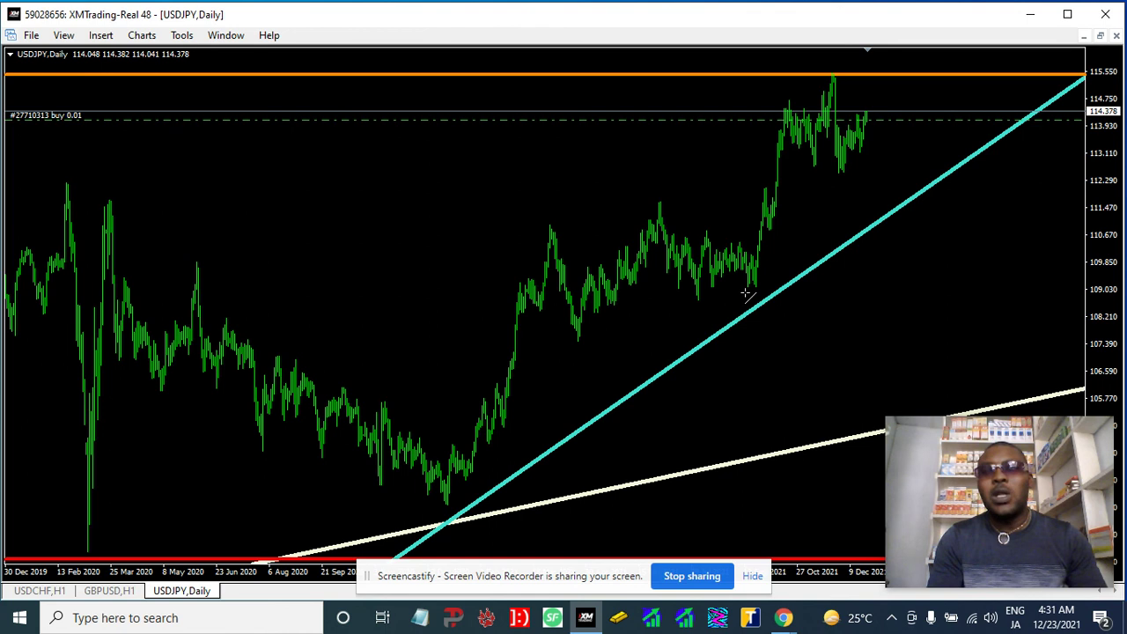
pyautogui.moveTo(746, 293); pyautogui.dragTo(825, 202)
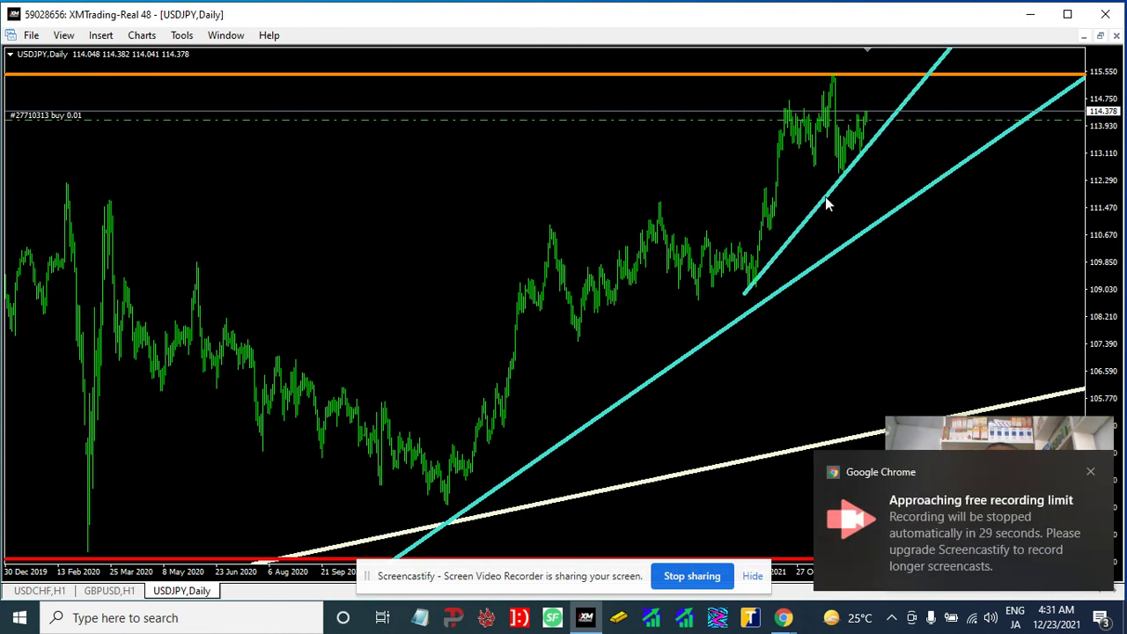
pyautogui.doubleClick(825, 198)
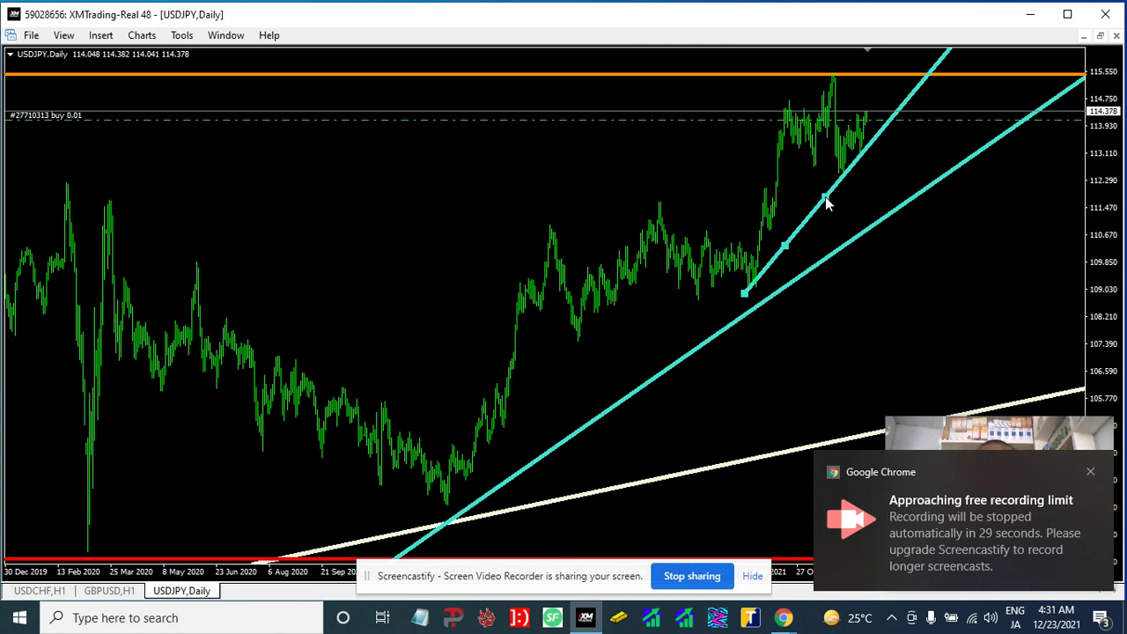
pyautogui.doubleClick(825, 196)
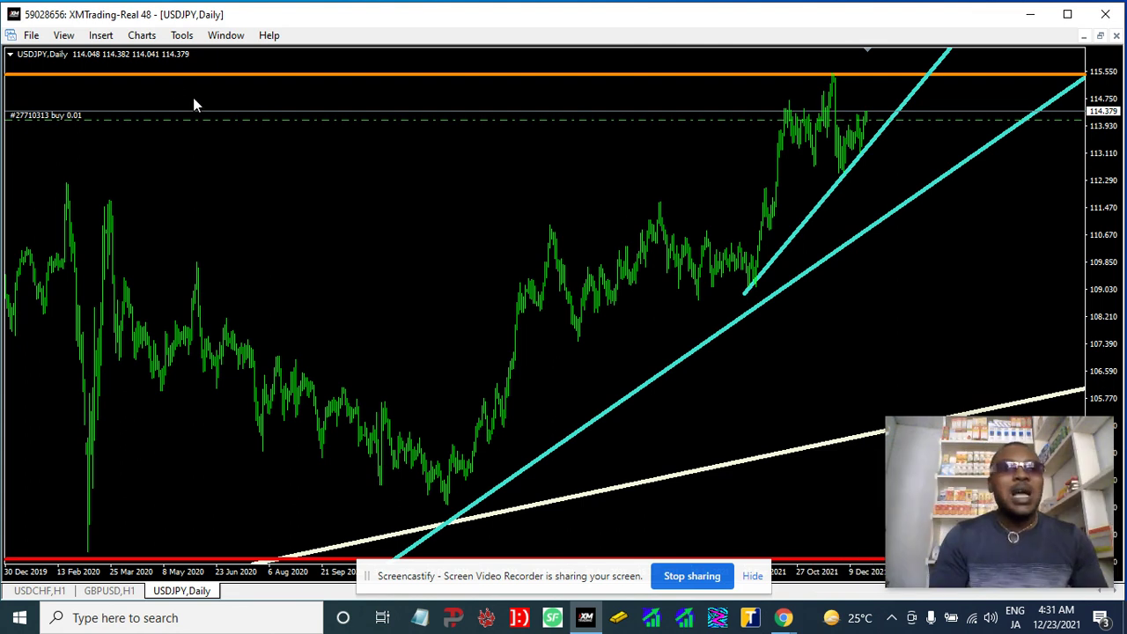
# Switch the USDJPY chart to the 4 Hours timeframe
pyautogui.rightClick(193, 140)
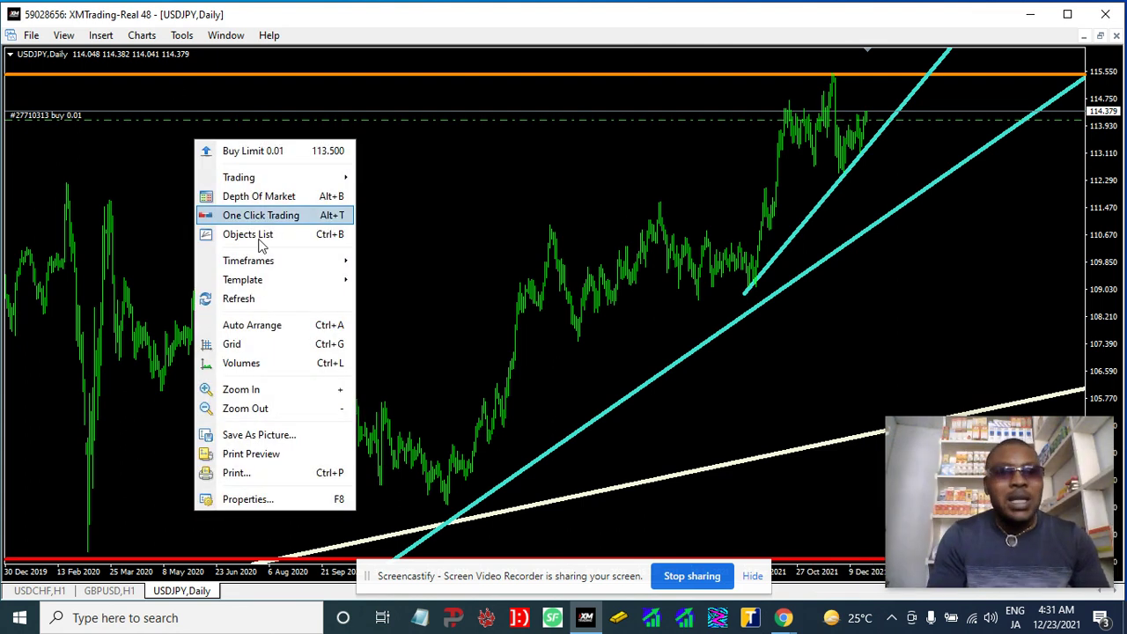
pyautogui.moveTo(326, 262)
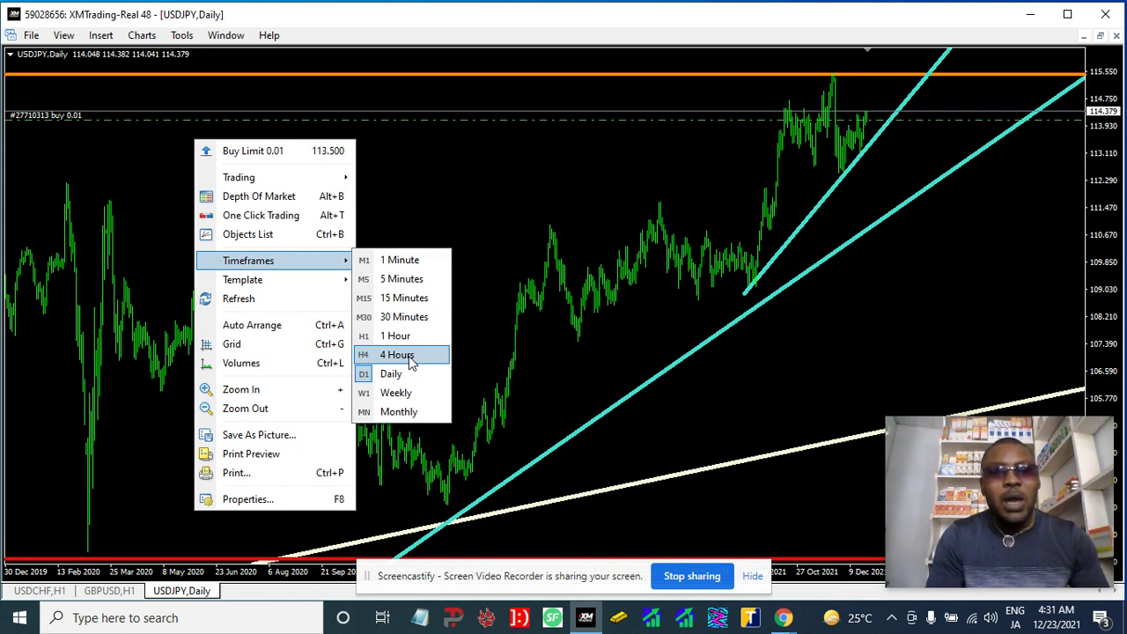
pyautogui.click(409, 356)
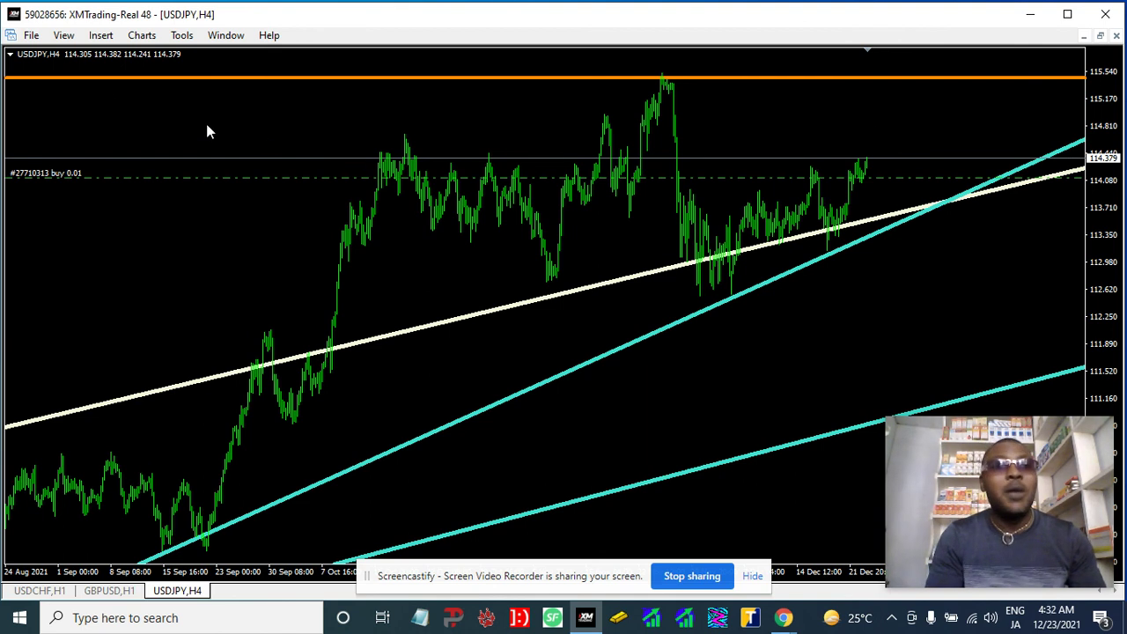
# Bring up the chart options on the 4-hour USDJPY chart
pyautogui.rightClick(147, 114)
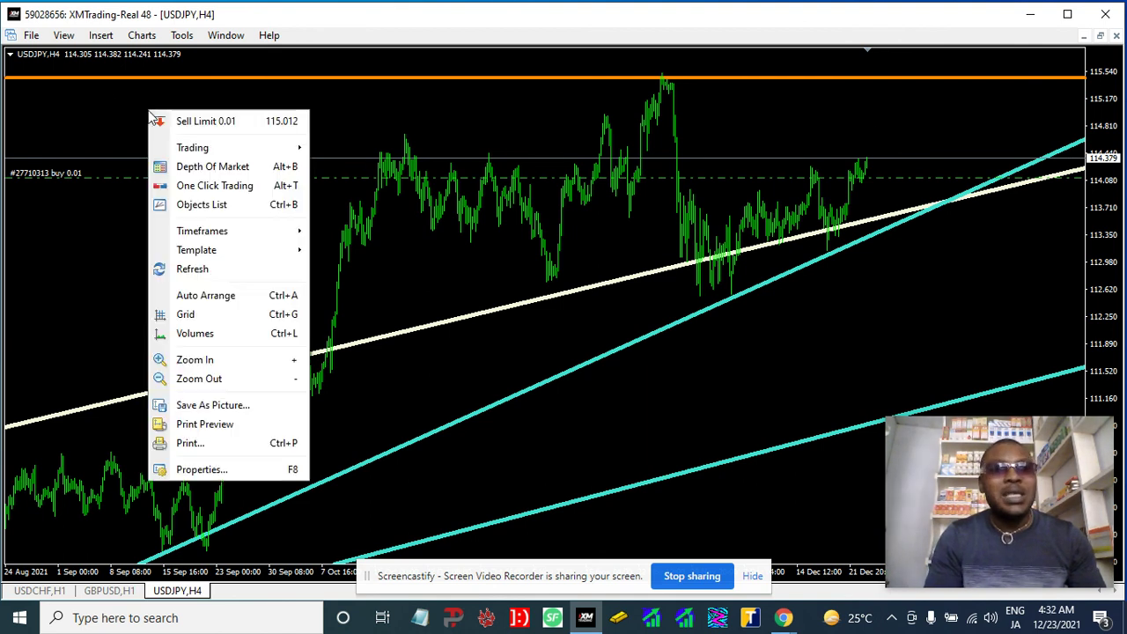